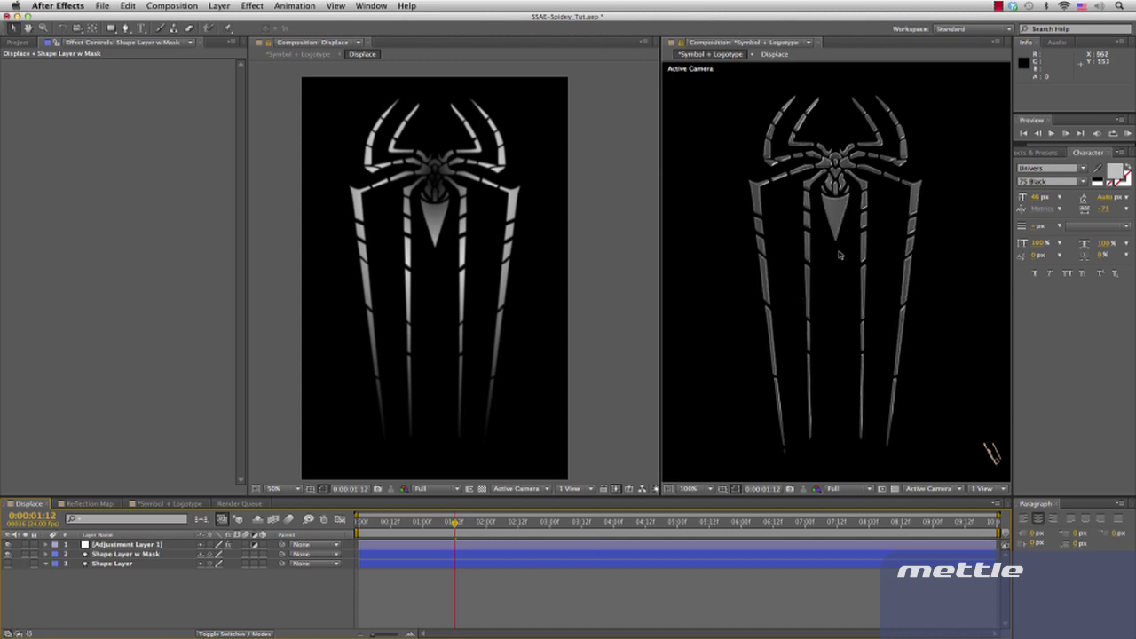
- Hide the Shape Layer w Mask layer so only the radial gradient Shape Layer displaces the surface
click(147, 556)
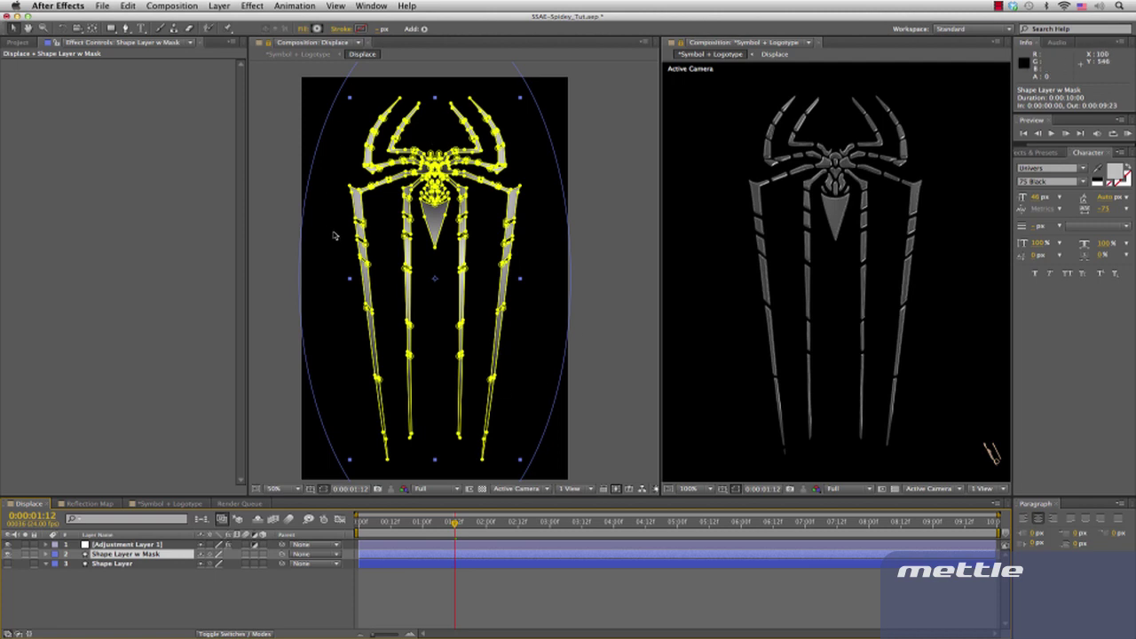
click(8, 555)
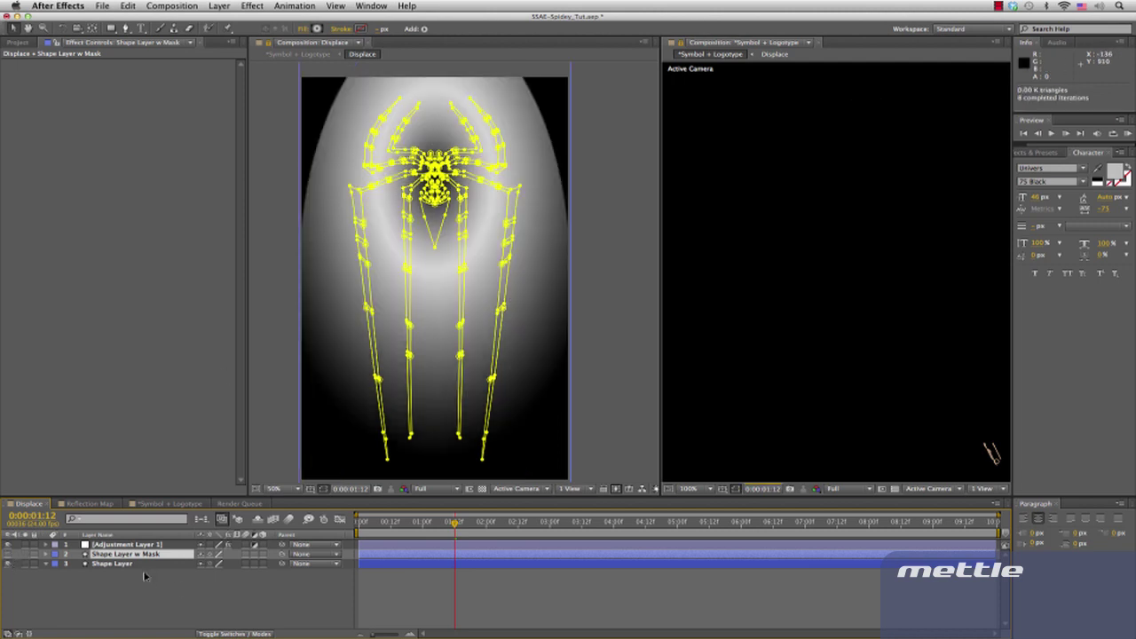
click(124, 564)
click(165, 600)
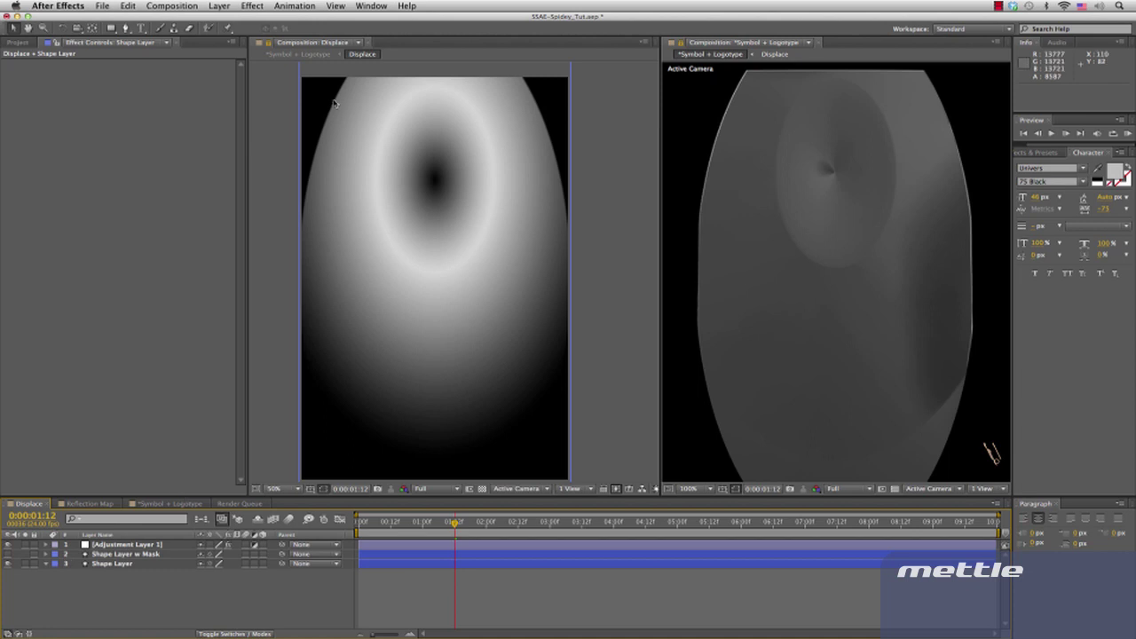
- Expand Shape Layer's Contents to Ellipse 1 and inspect its black-and-white radial gradient fill
click(116, 563)
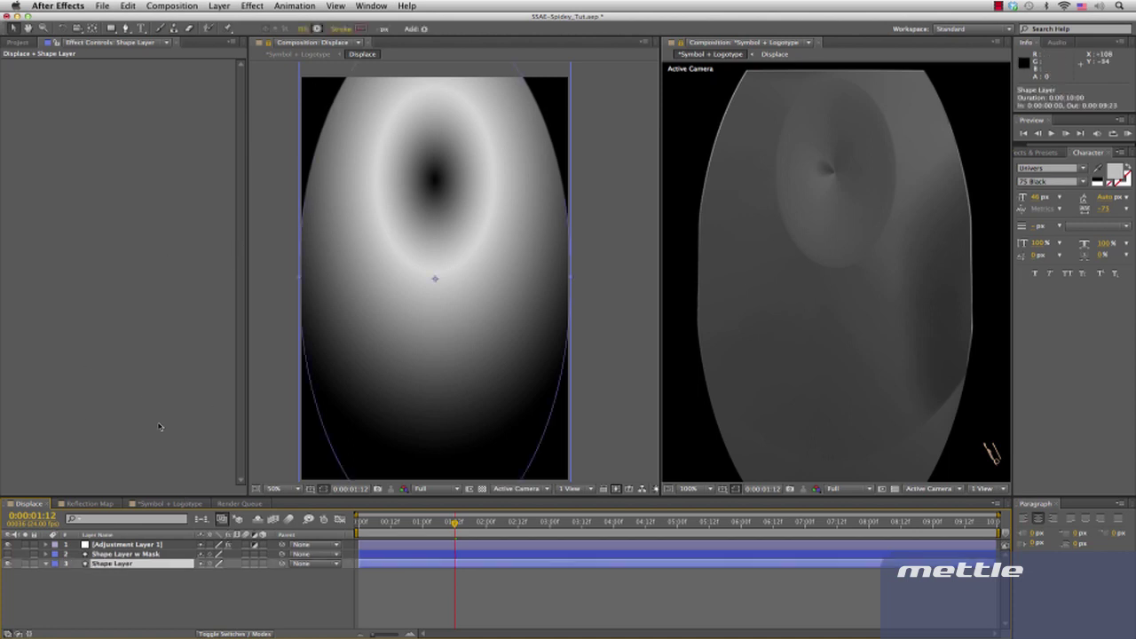
click(46, 565)
click(55, 574)
click(85, 582)
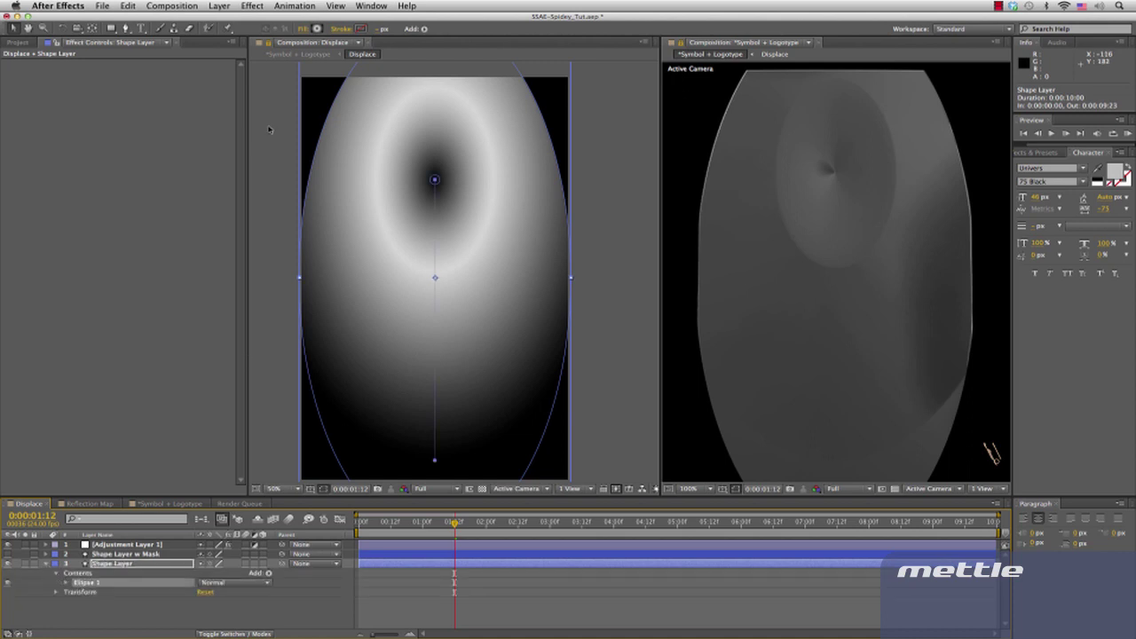
click(317, 29)
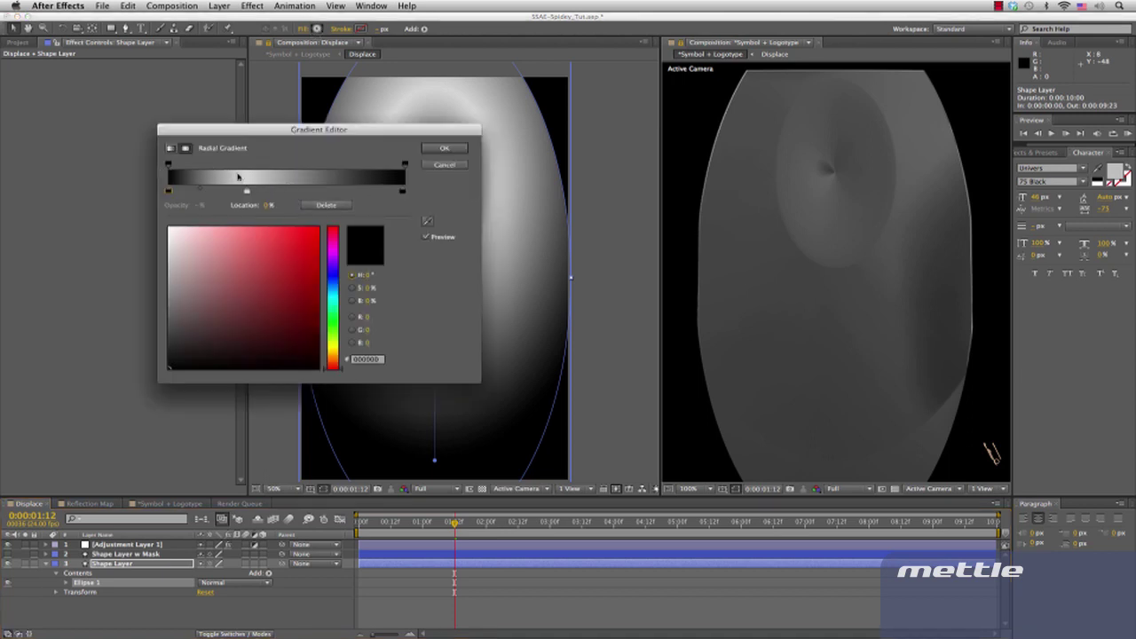
key(Return)
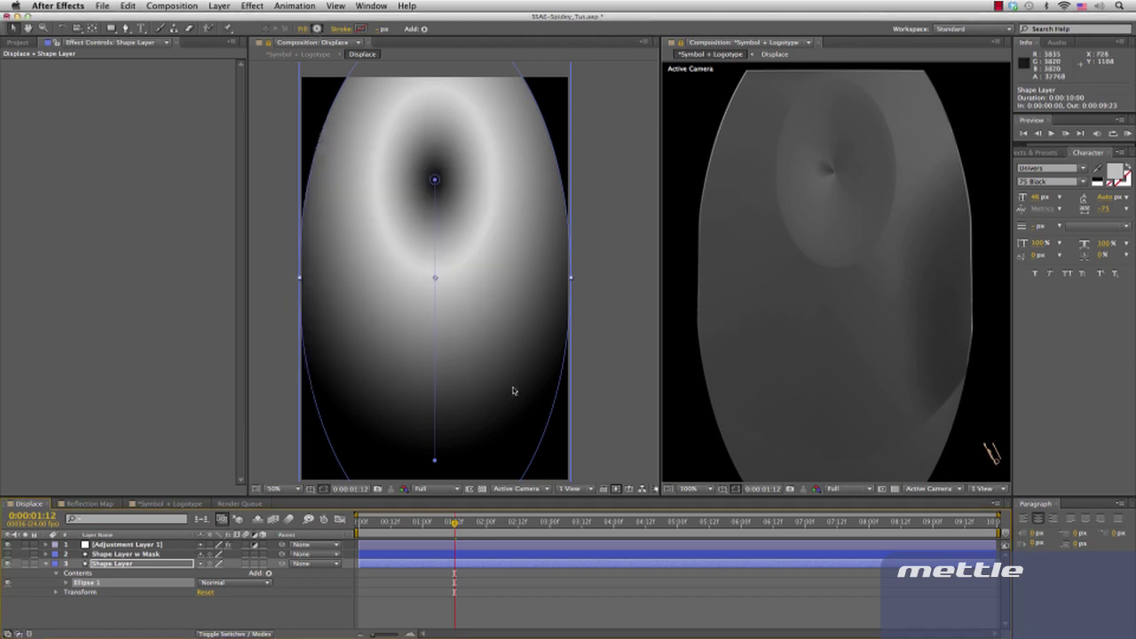
- View the gradient-displaced surface from Custom View 1, then turn the spider mask layer back on
click(929, 490)
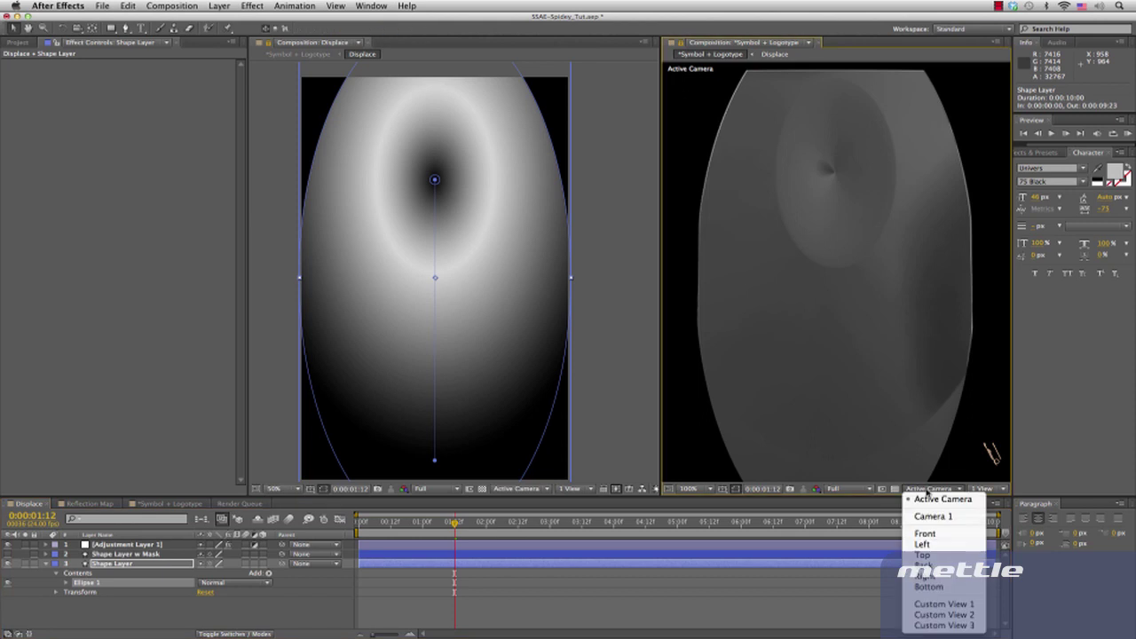
click(940, 605)
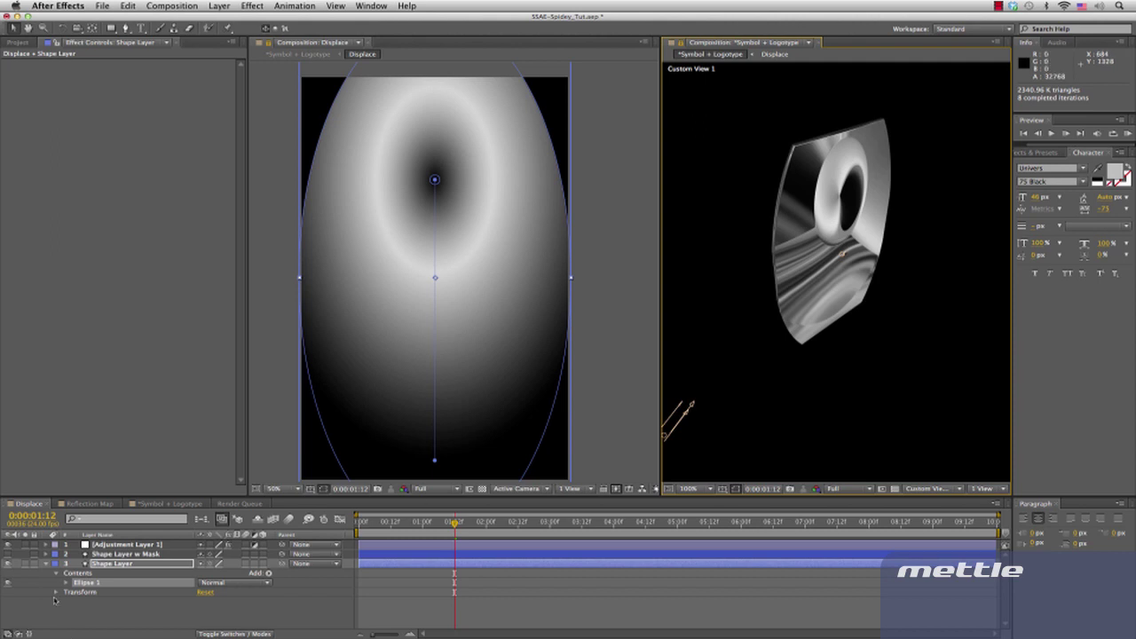
click(8, 565)
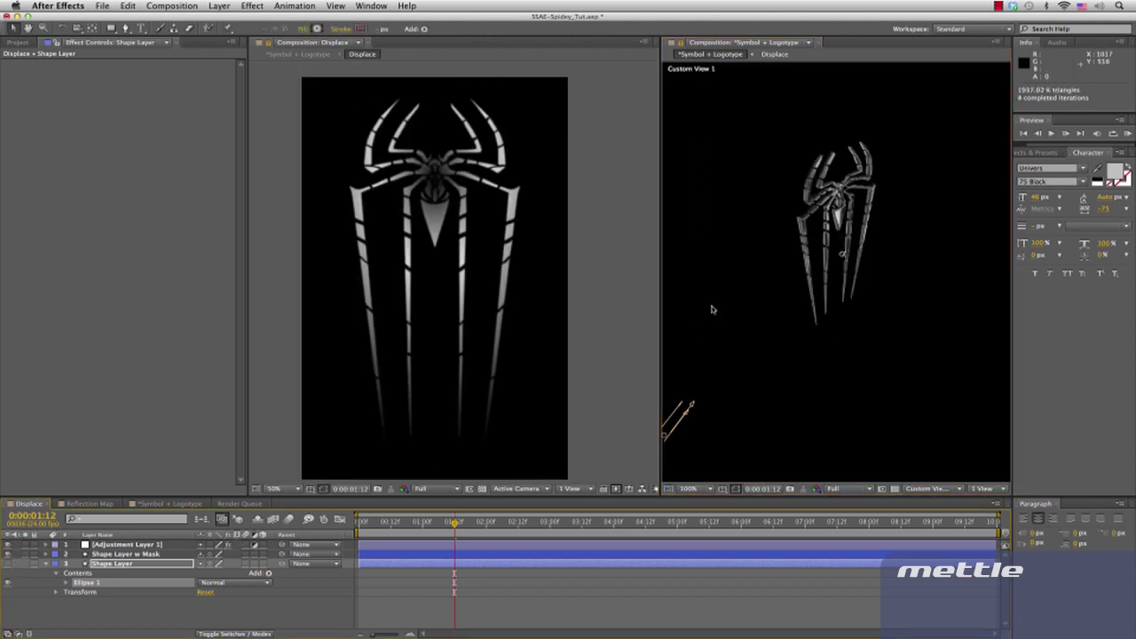
- Zoom in on the extruded spider, back out to 100%, and return to the Active Camera view
key(period)
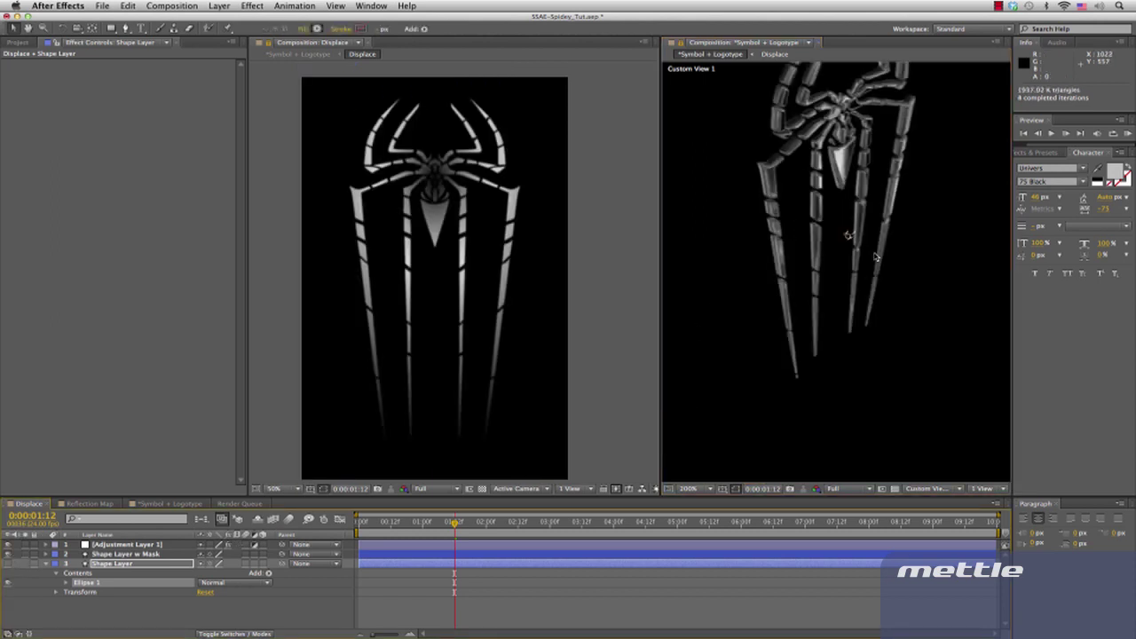
key(comma)
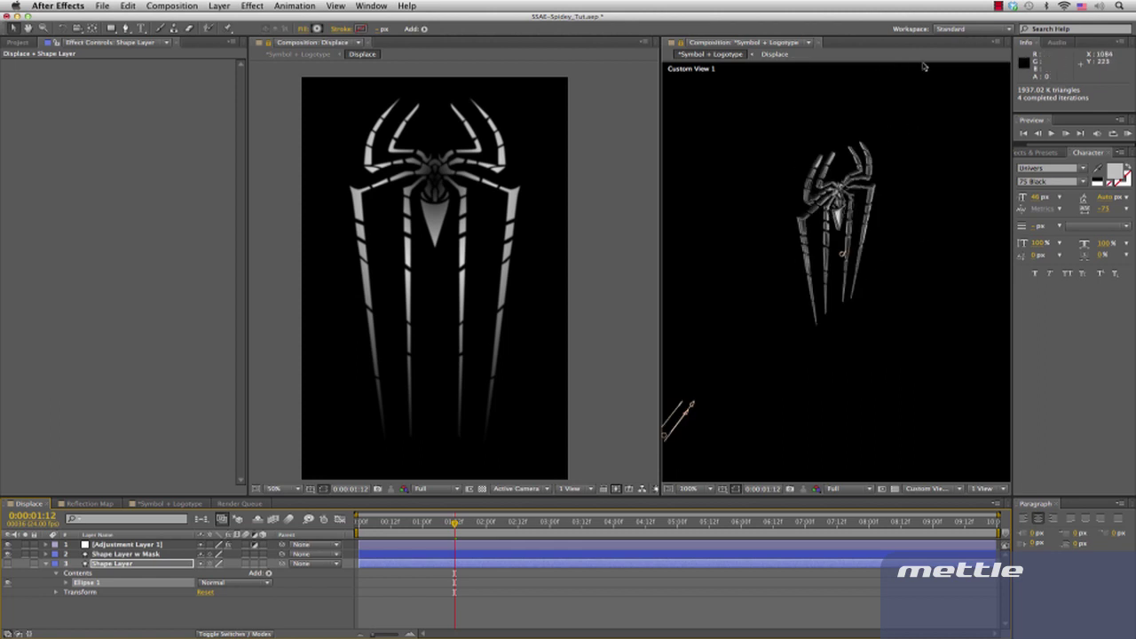
click(932, 489)
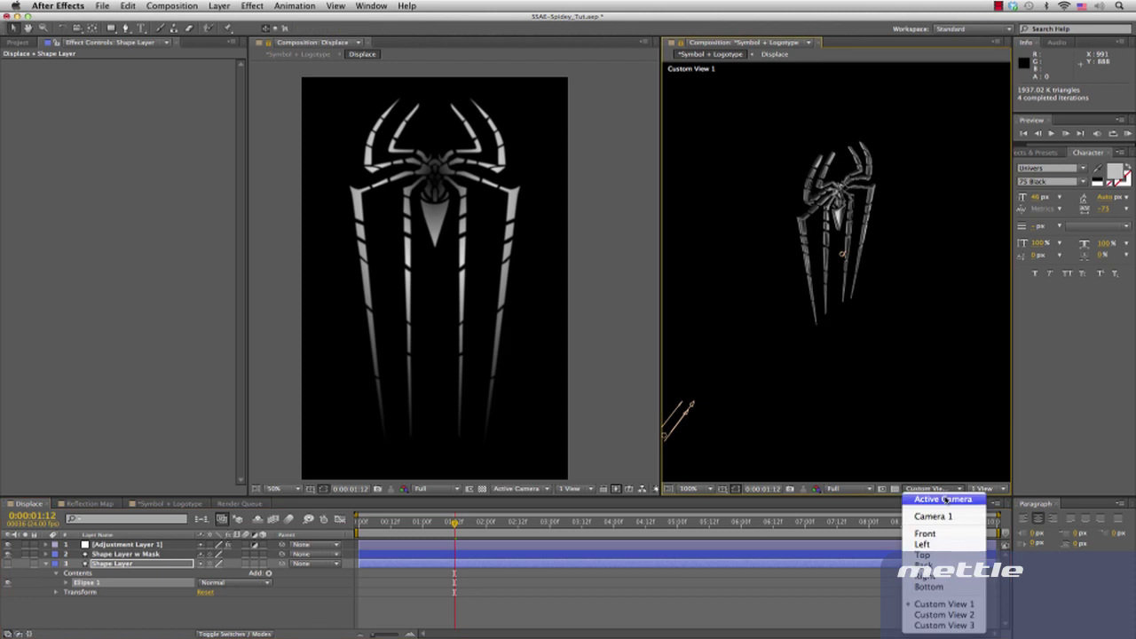
click(943, 498)
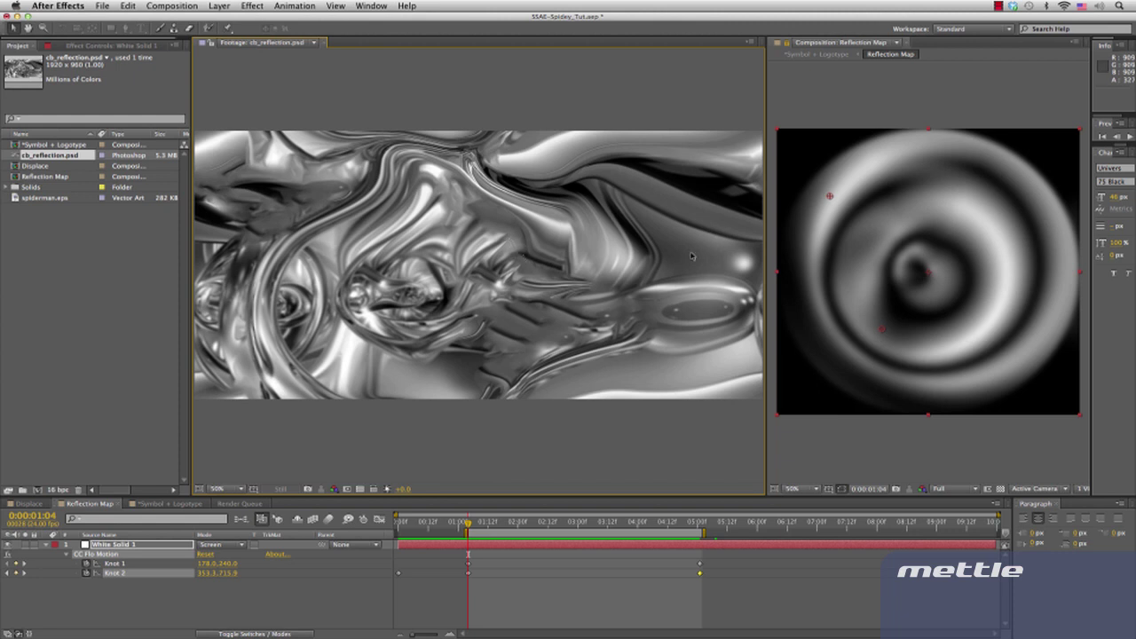
- Deselect White Solid 1 and show Recent Animation Presets, including ssae_spherical_reflection
click(851, 107)
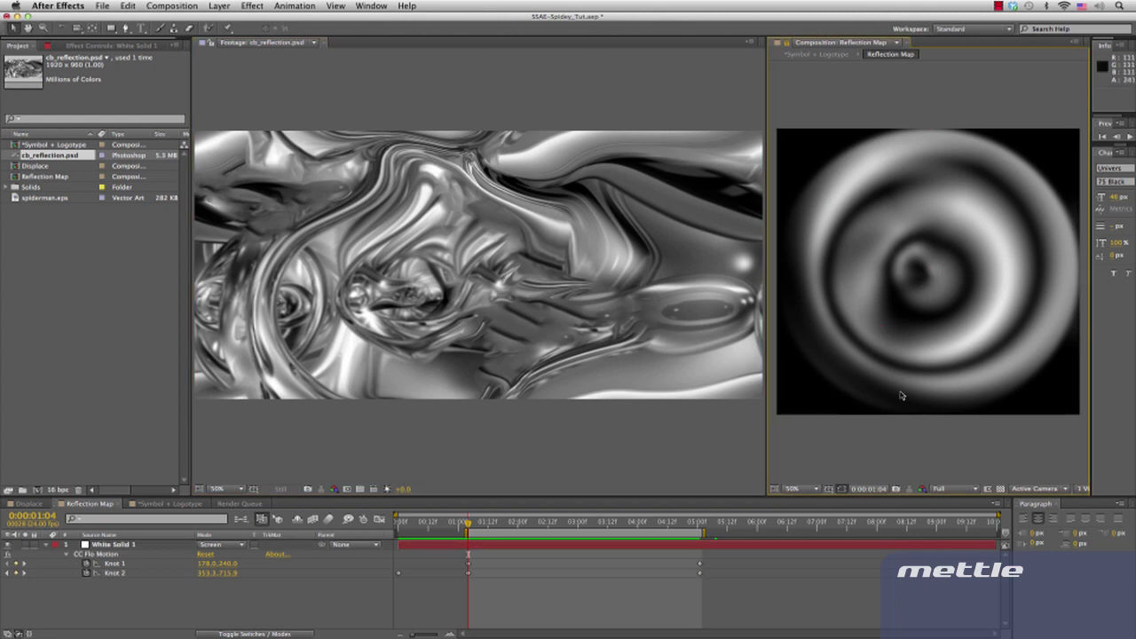
click(294, 6)
mouse_move(302, 41)
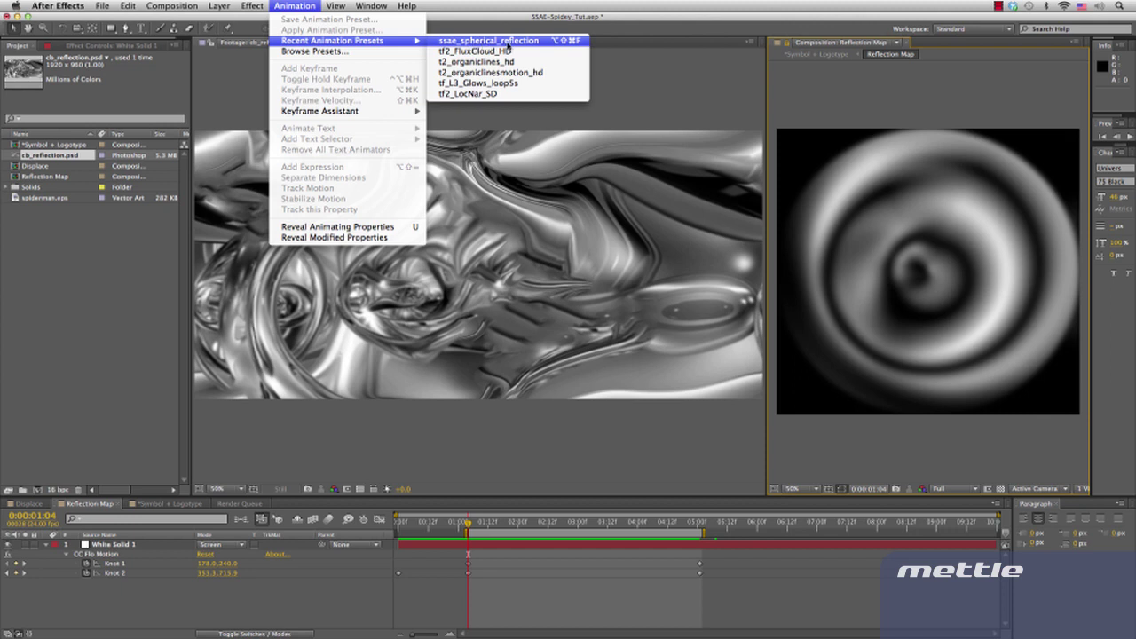
- Close the presets menu and play, then stop, a preview of the animated Reflection Map
click(629, 54)
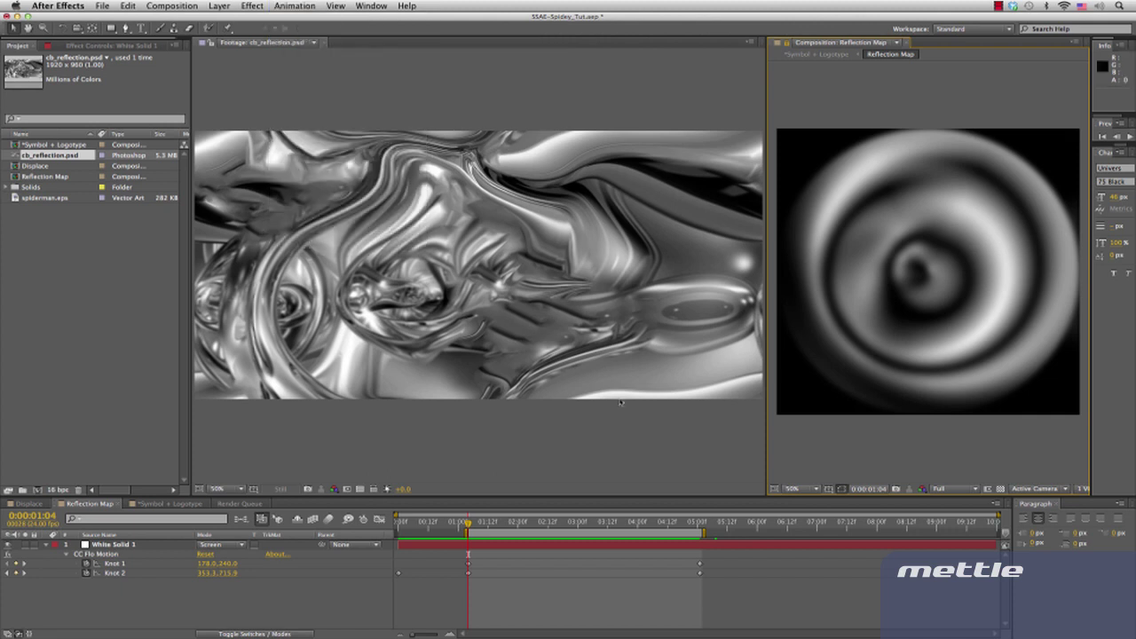
key(space)
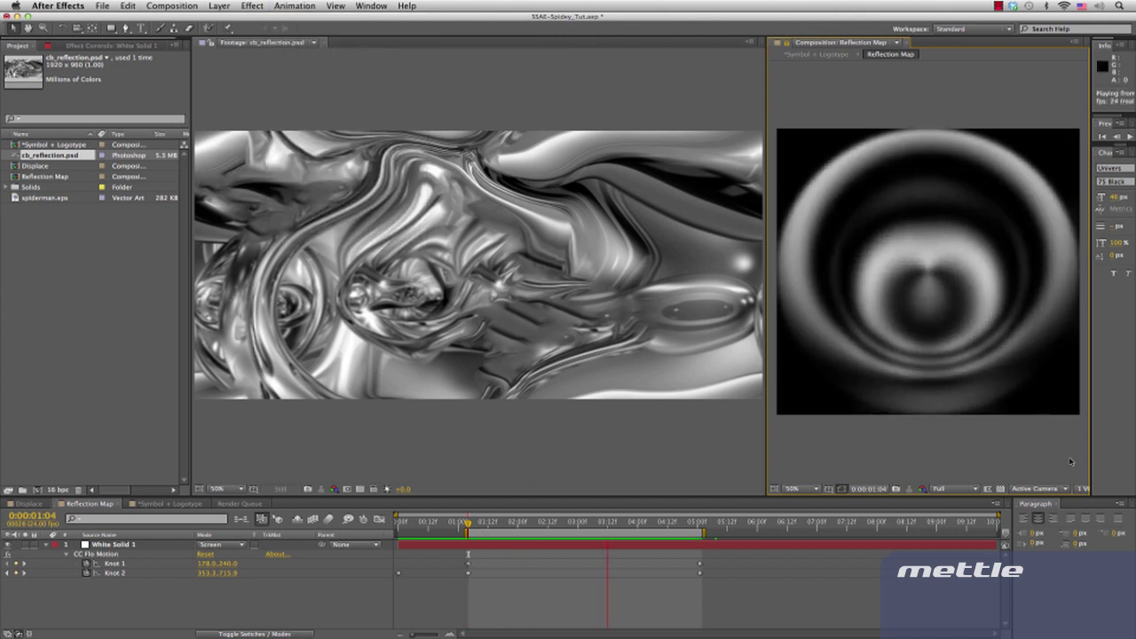
key(space)
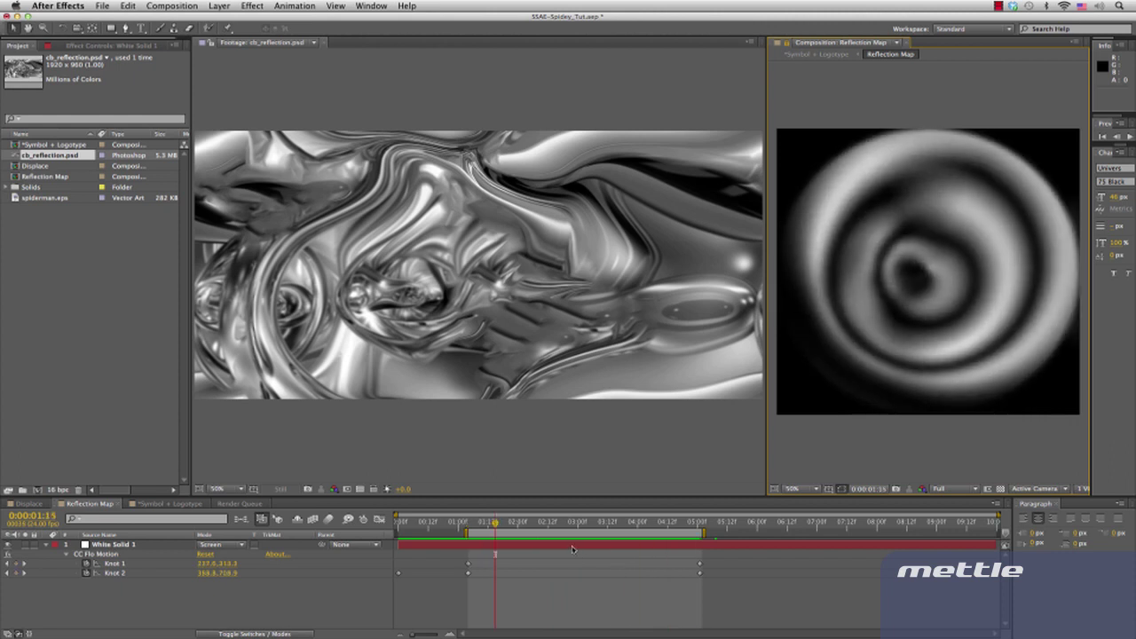
- At 0:00:01:04, show White Solid 1's effects: Ramp, CC Flo Motion, Polar Coordinates, Radial Blur, Fast Blur
drag(497, 529, 471, 543)
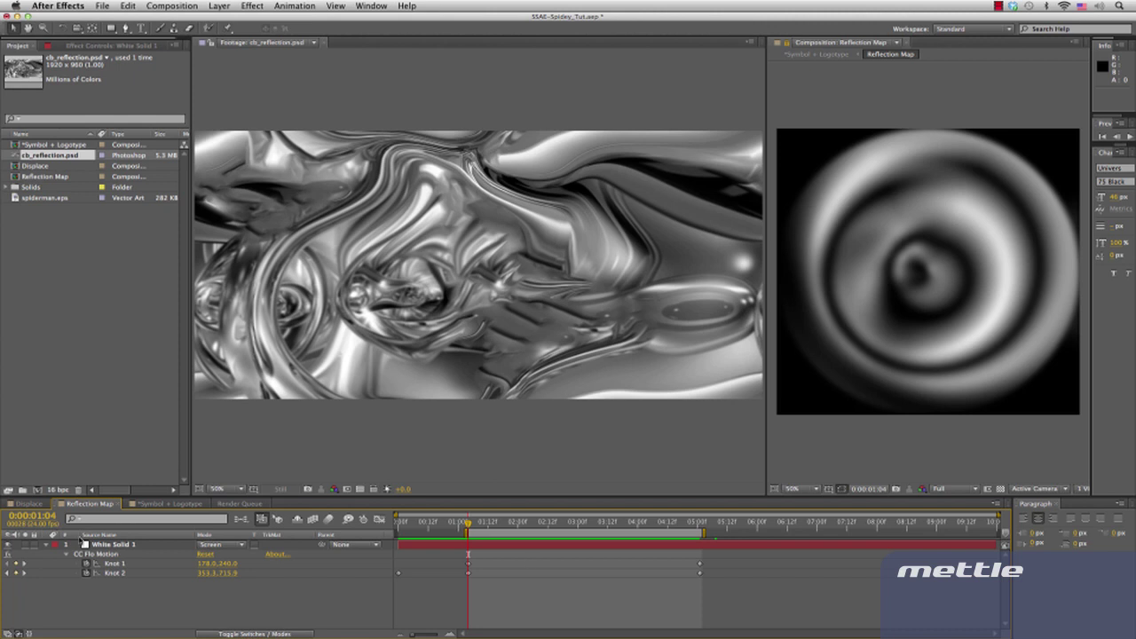
click(107, 546)
key(F3)
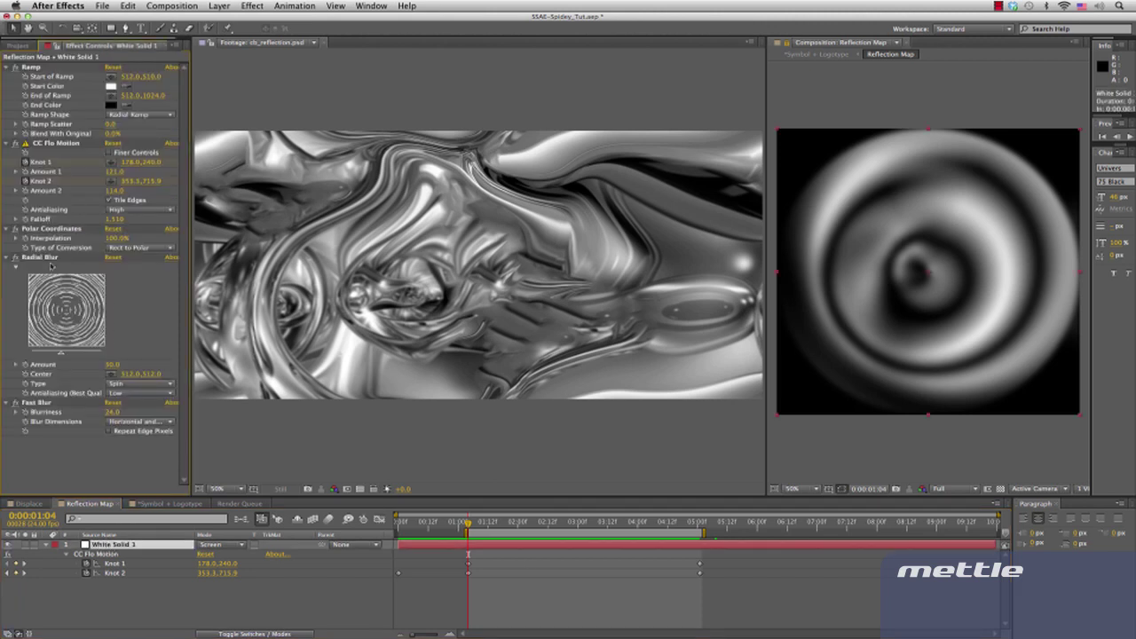
click(16, 145)
click(15, 257)
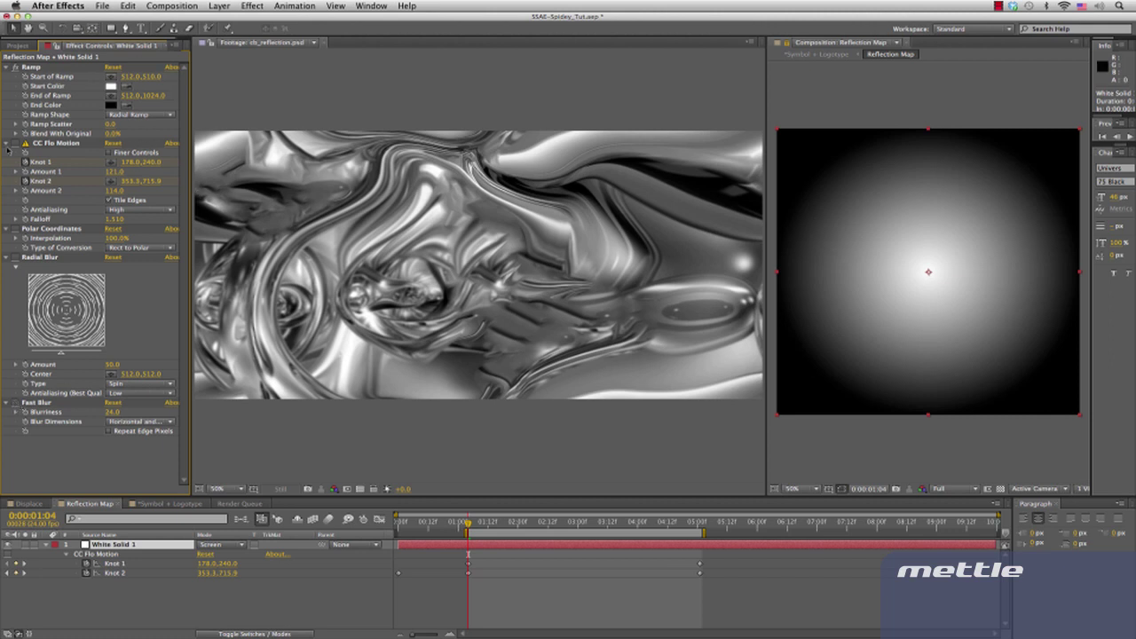
click(17, 145)
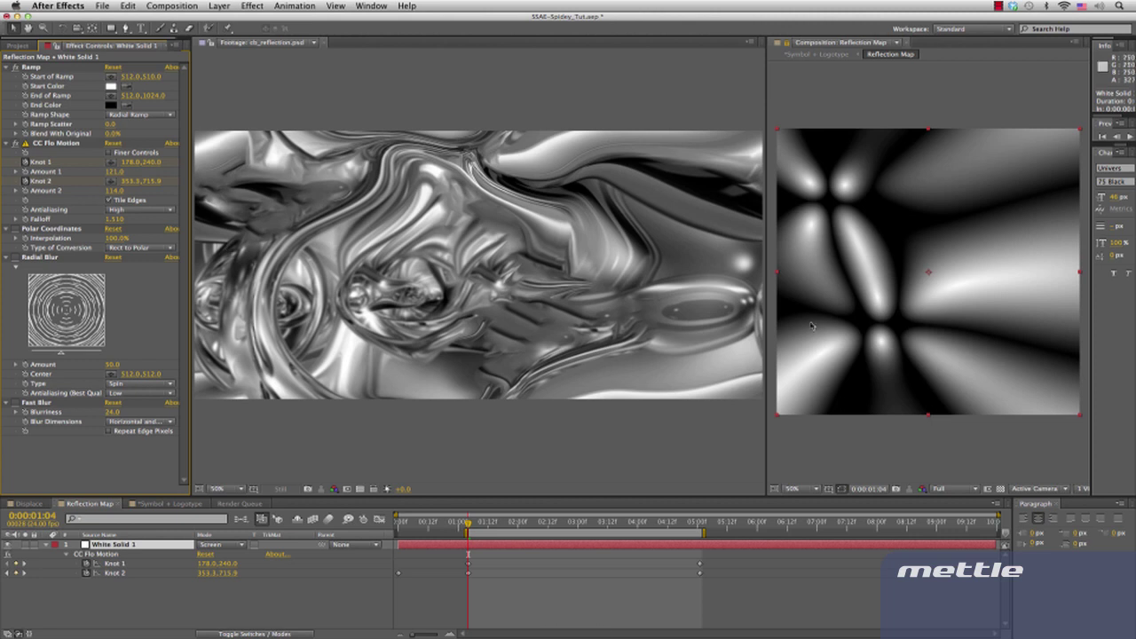
drag(471, 527, 572, 563)
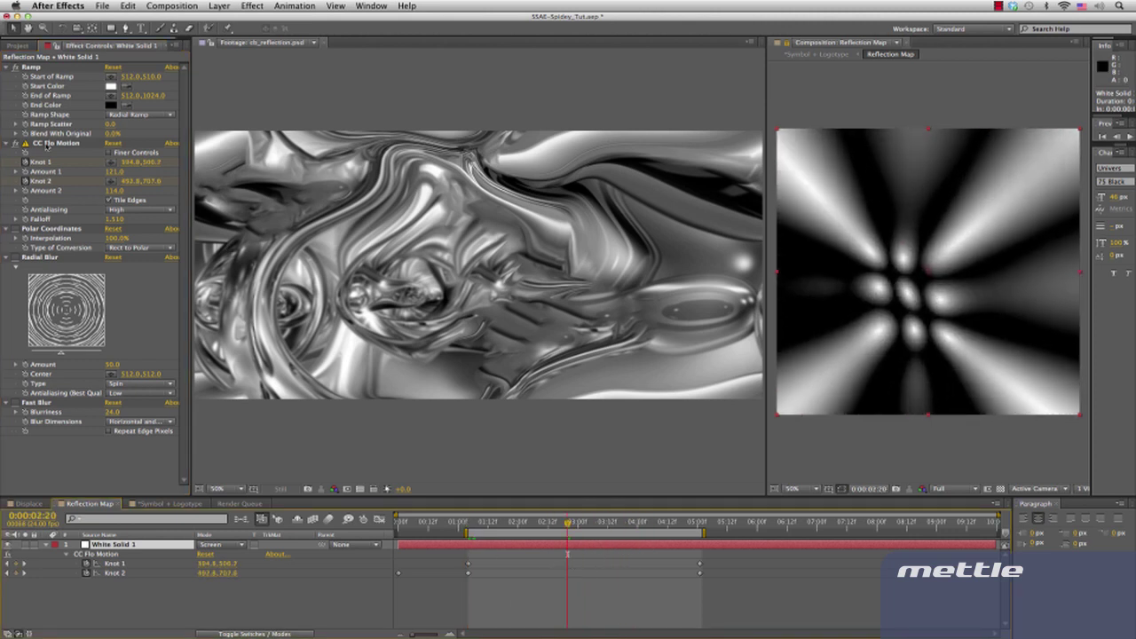
click(15, 229)
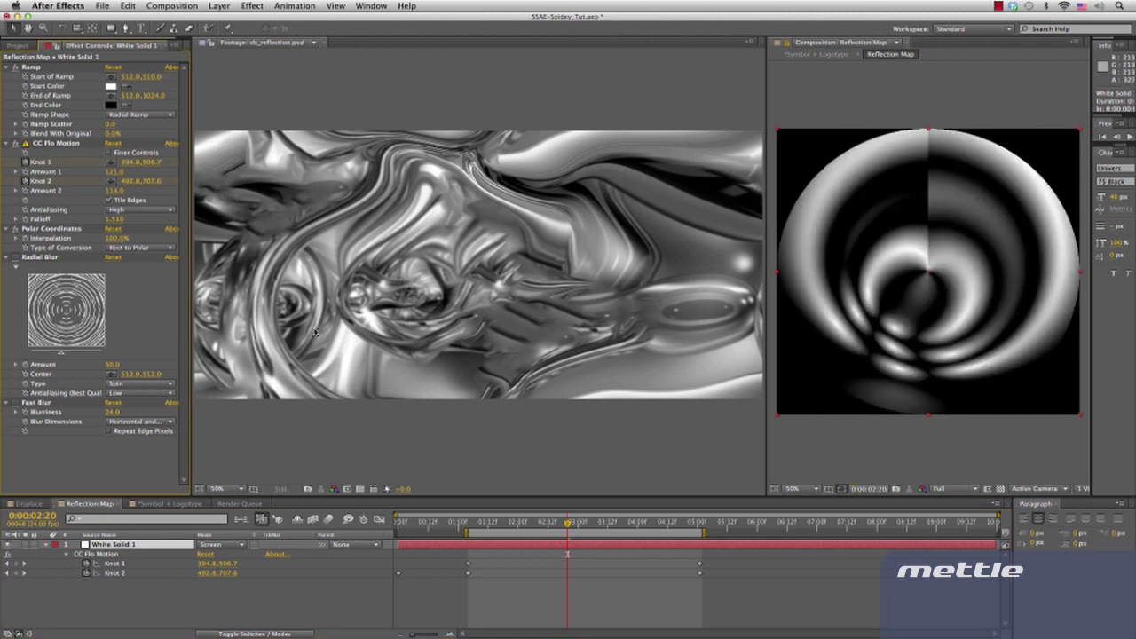
click(15, 257)
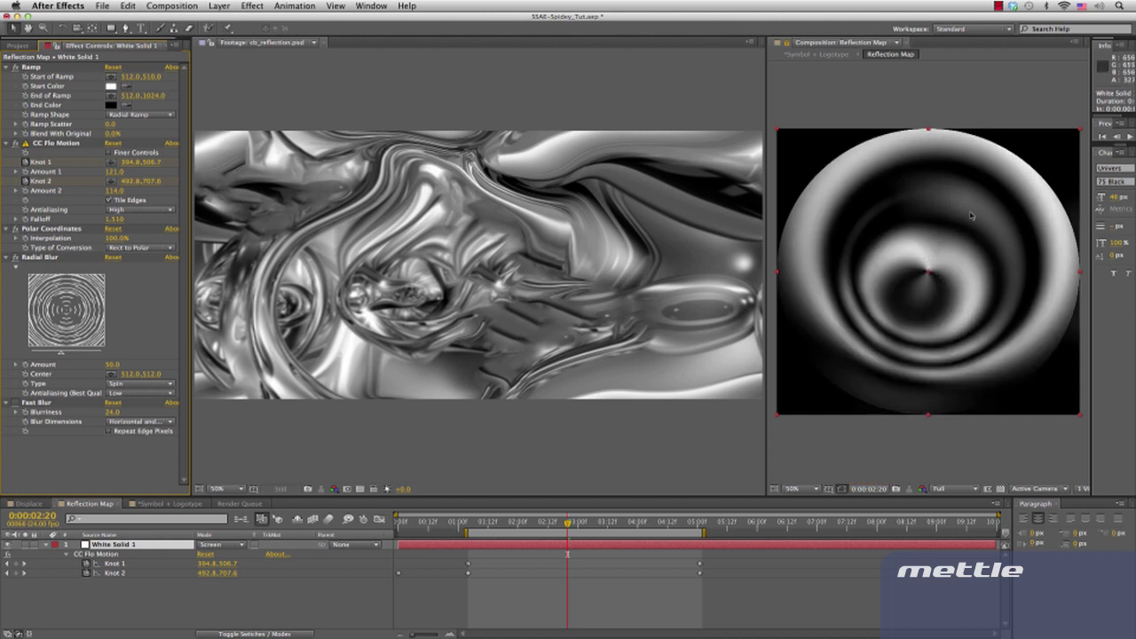
click(16, 404)
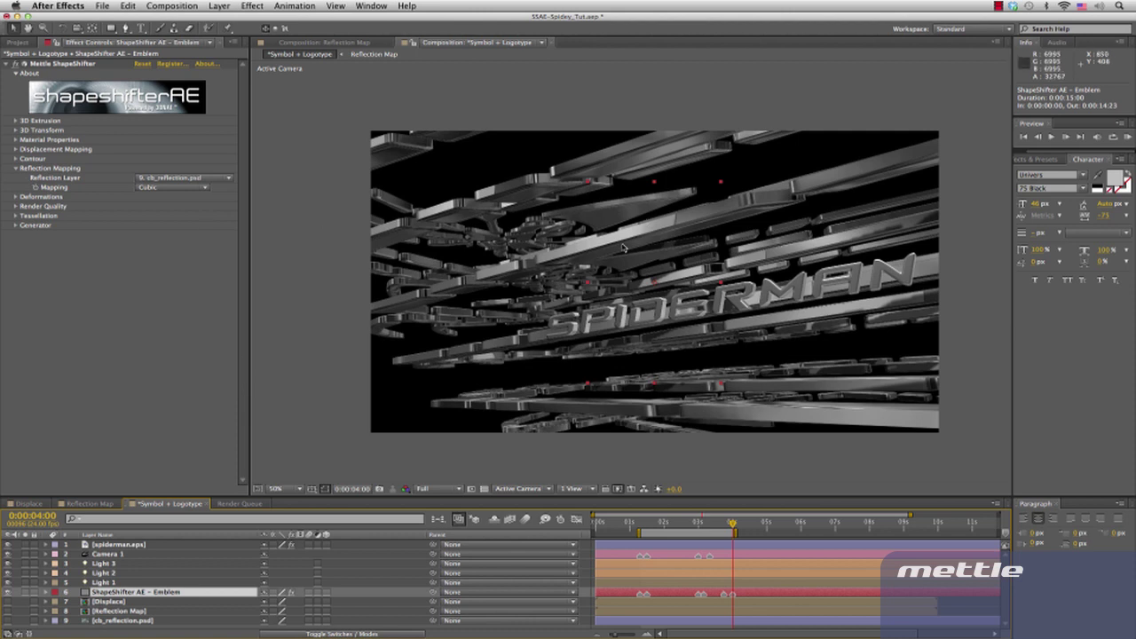
- Keep cb_reflection.psd reflecting on the emblem and Reflection Map on spiderman.eps, then select Light 3 at 50%
click(177, 182)
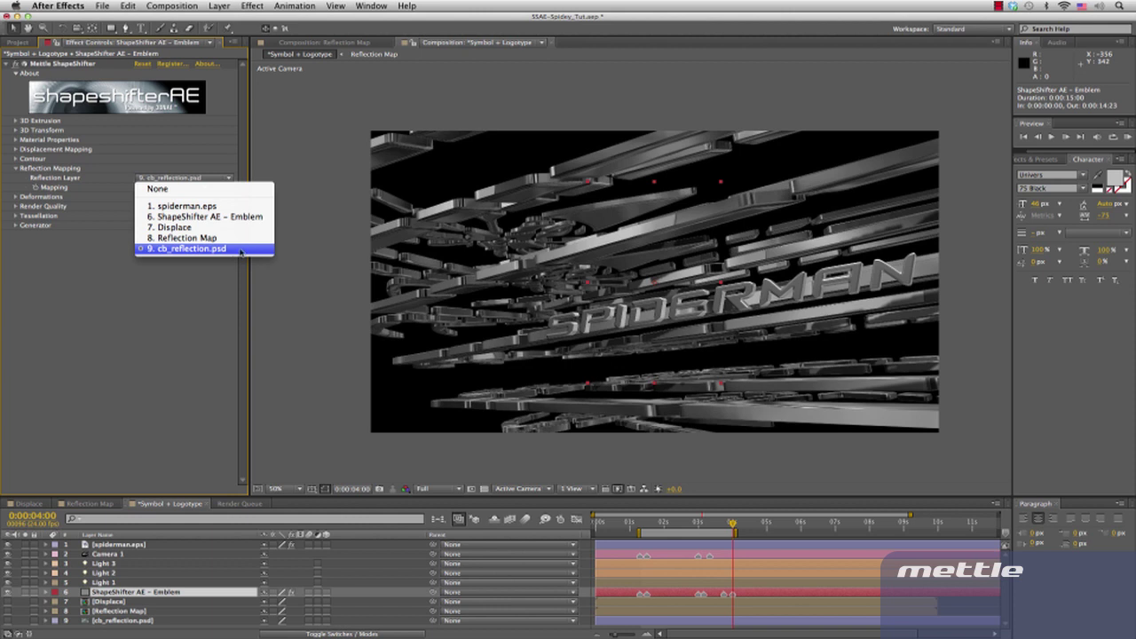
click(314, 317)
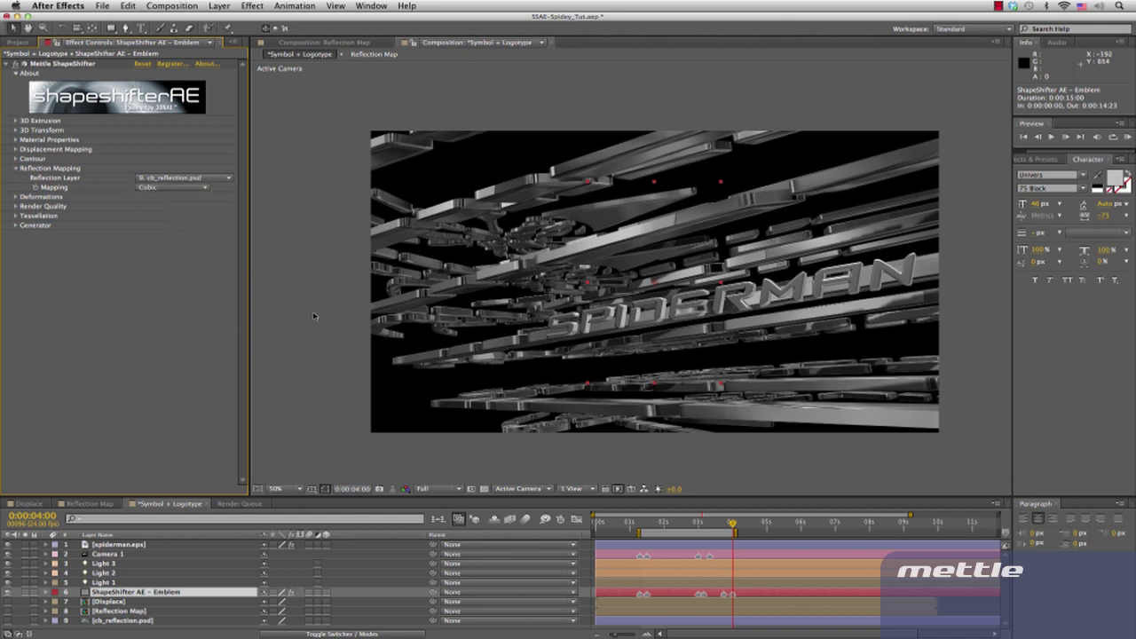
click(129, 546)
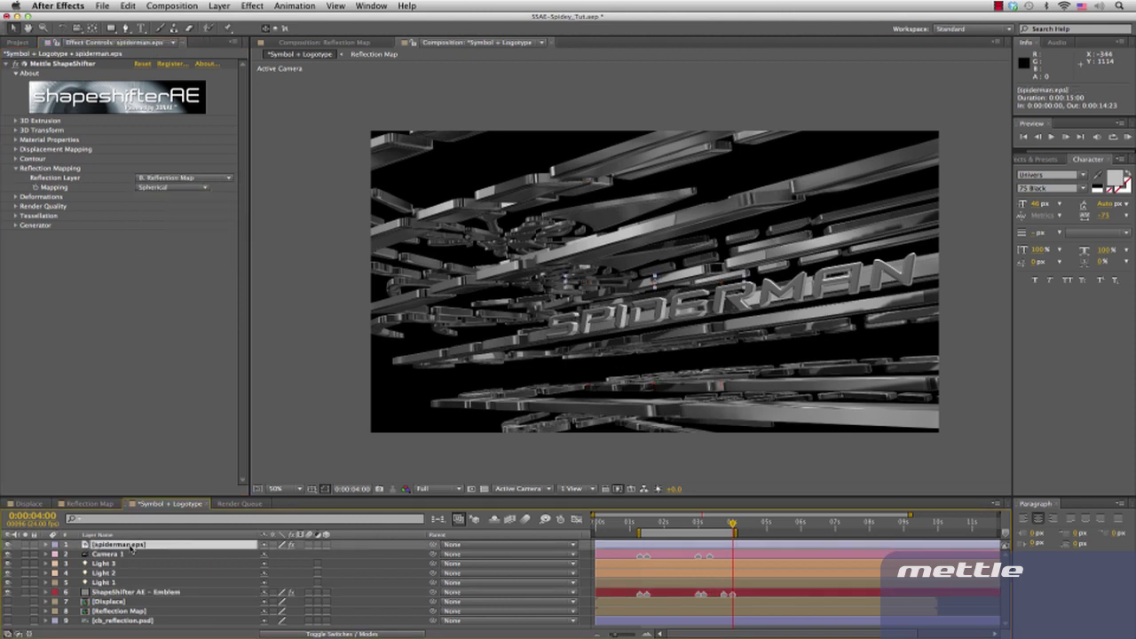
click(219, 178)
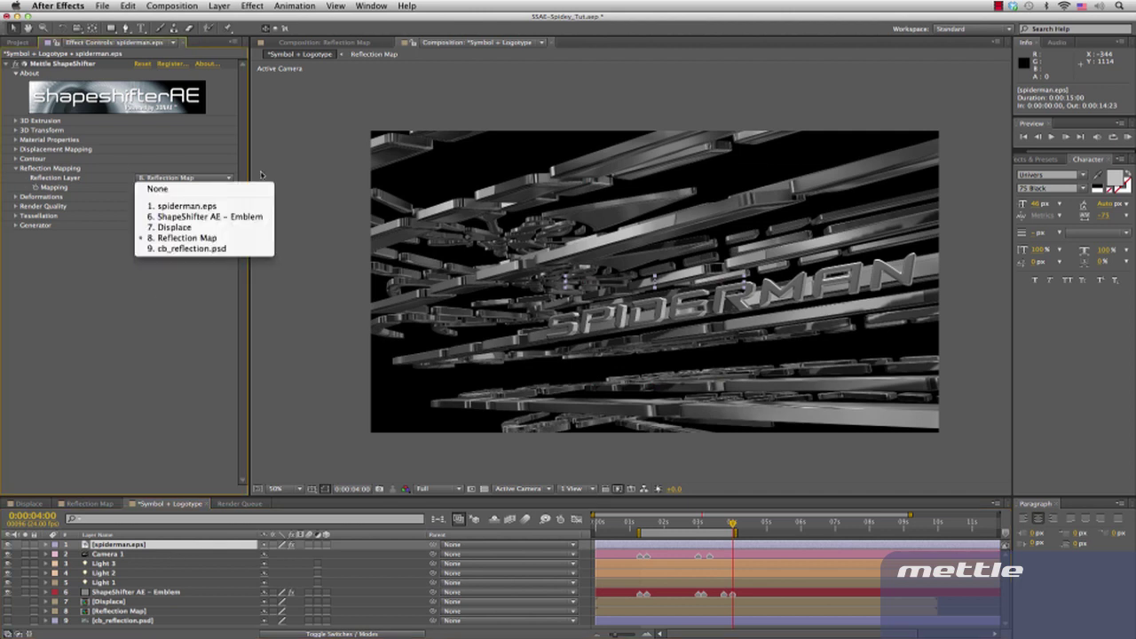
click(303, 171)
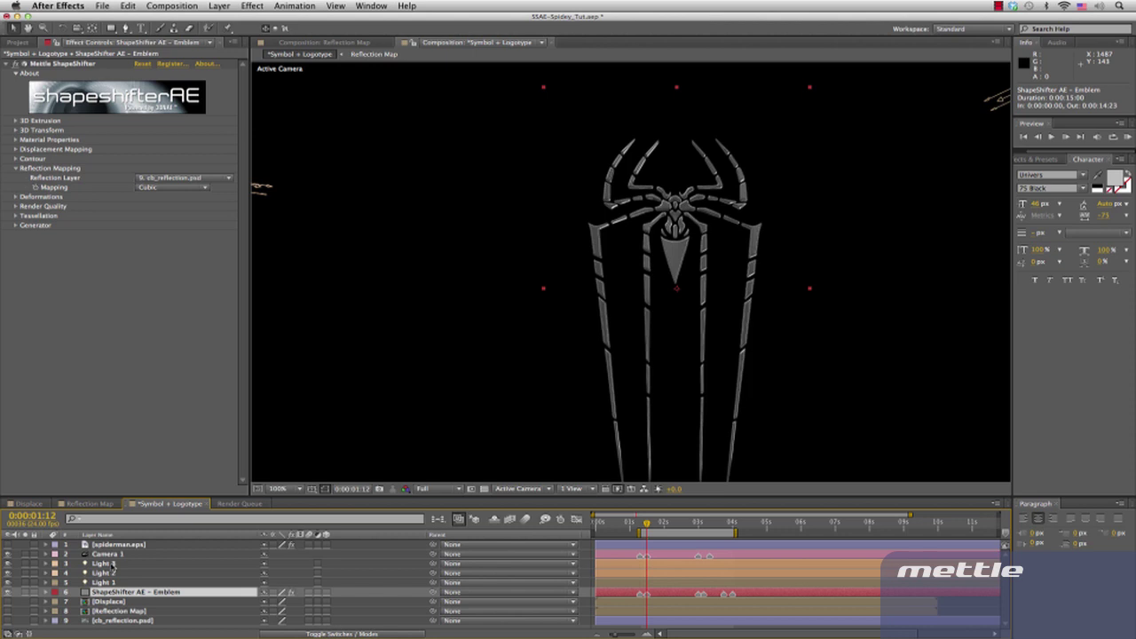
click(103, 564)
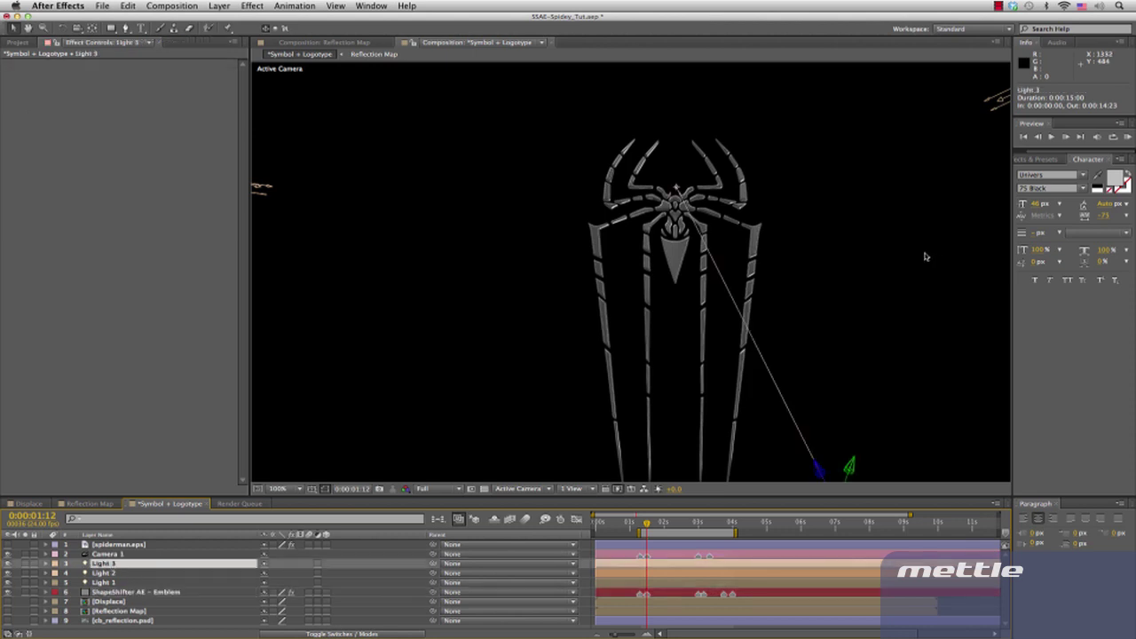
key(comma)
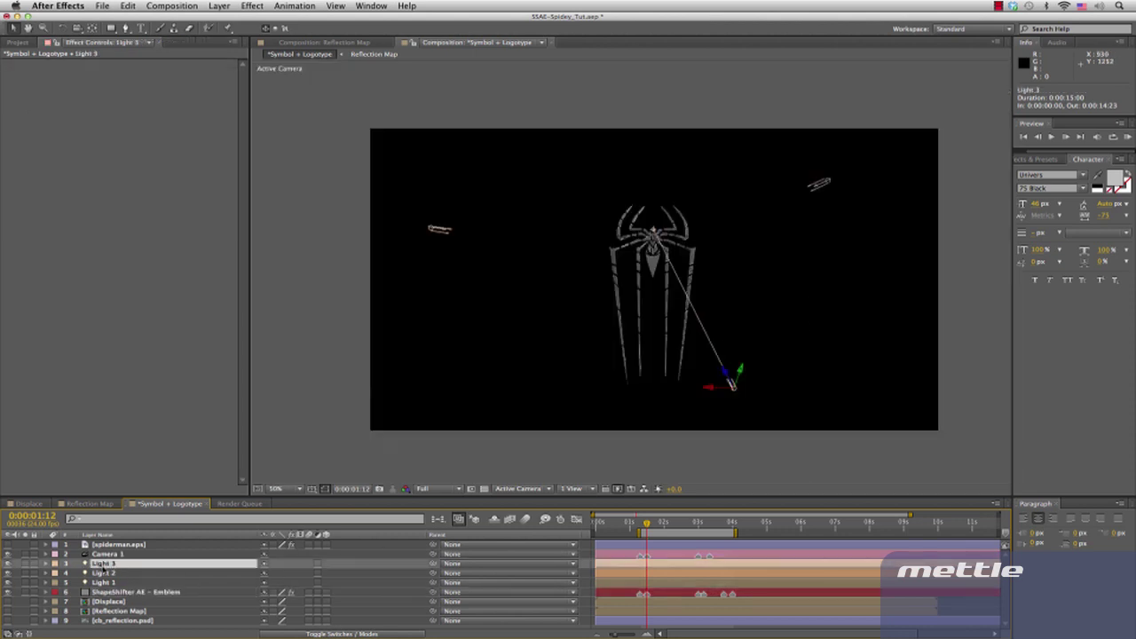
double_click(104, 566)
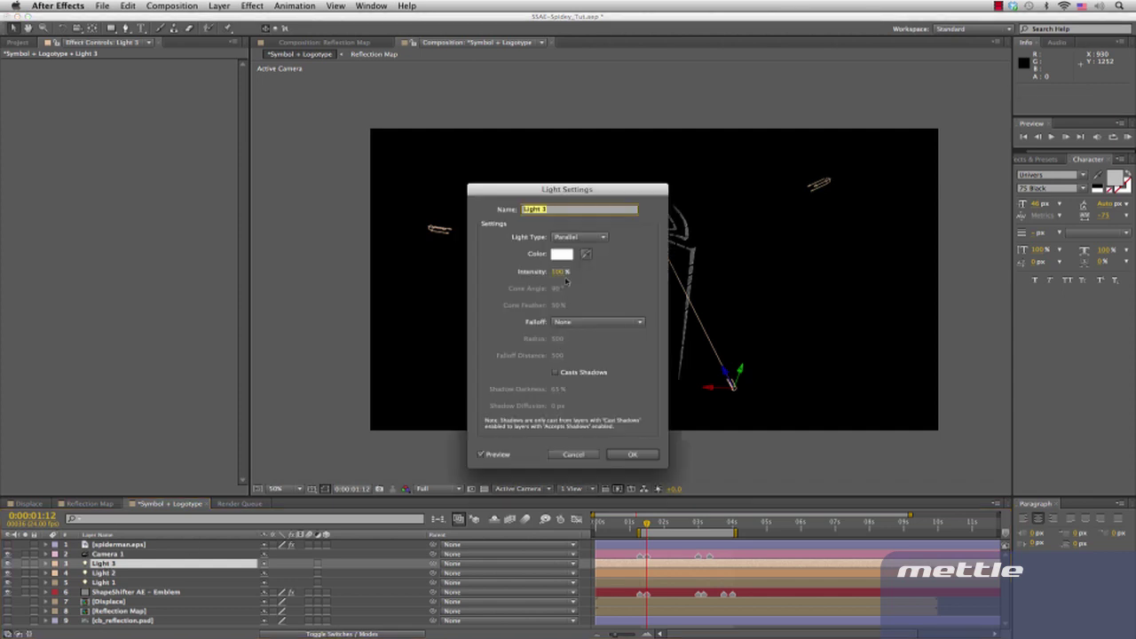
click(573, 454)
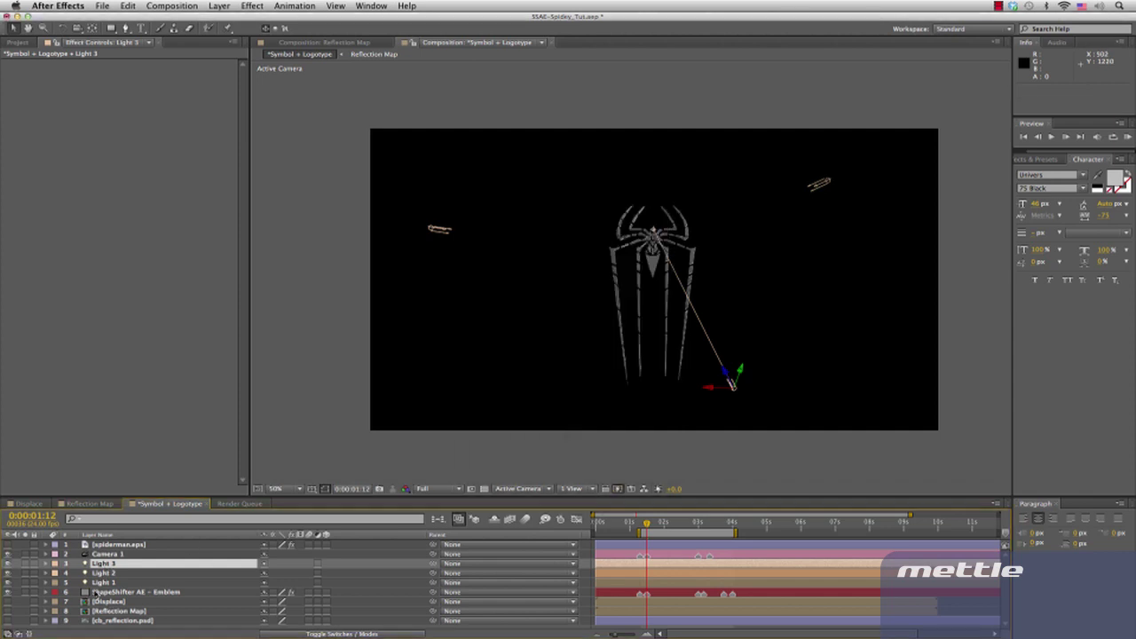
double_click(104, 573)
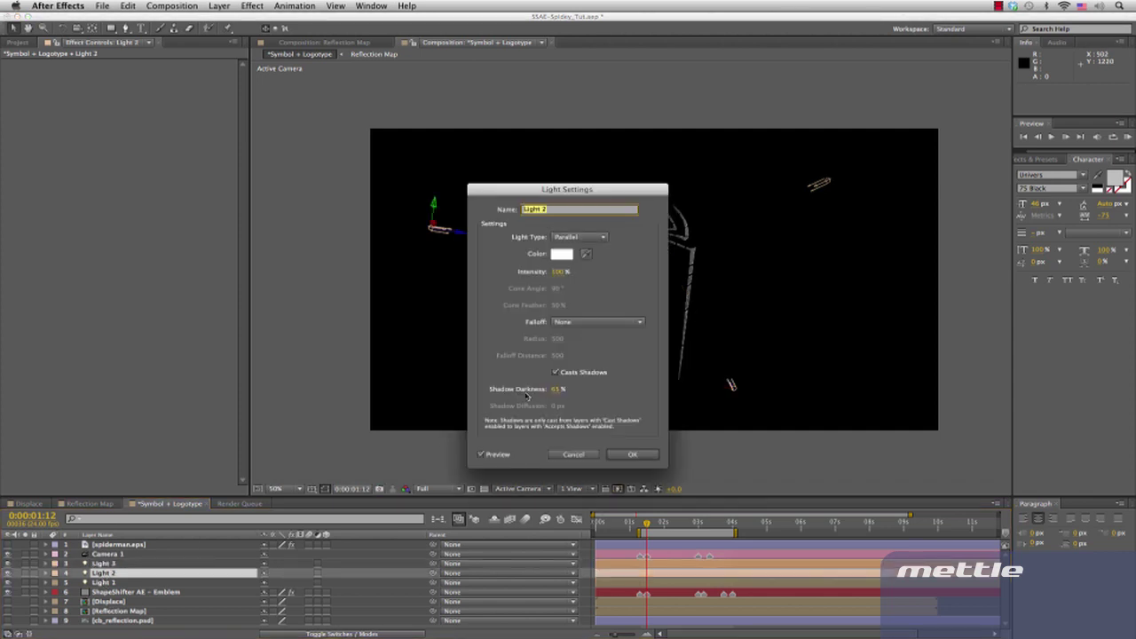
click(573, 455)
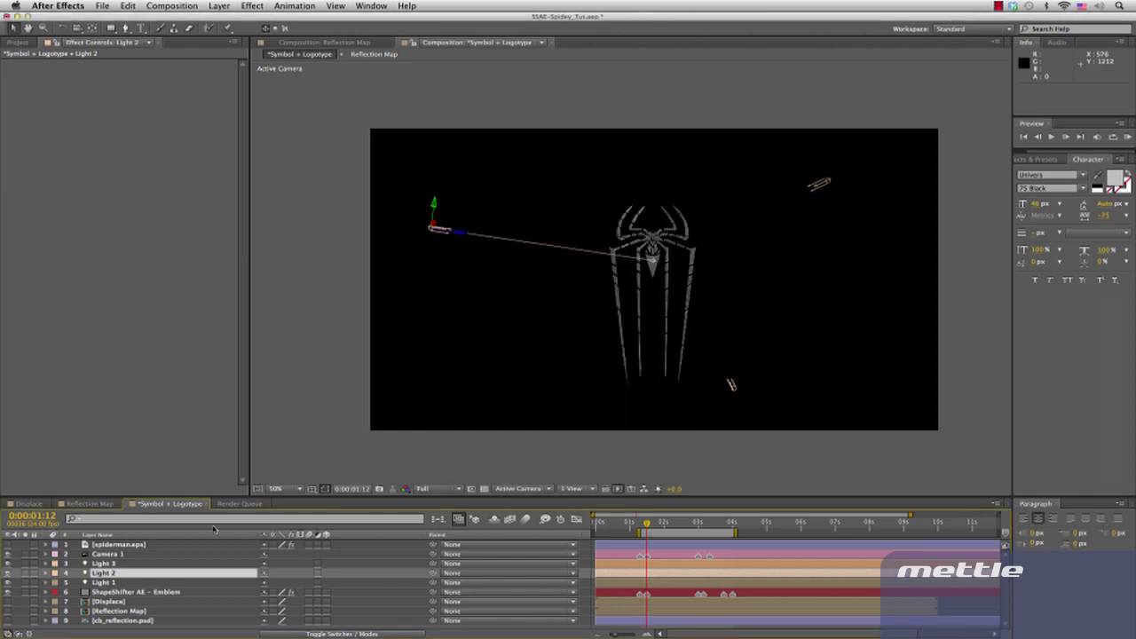
double_click(111, 555)
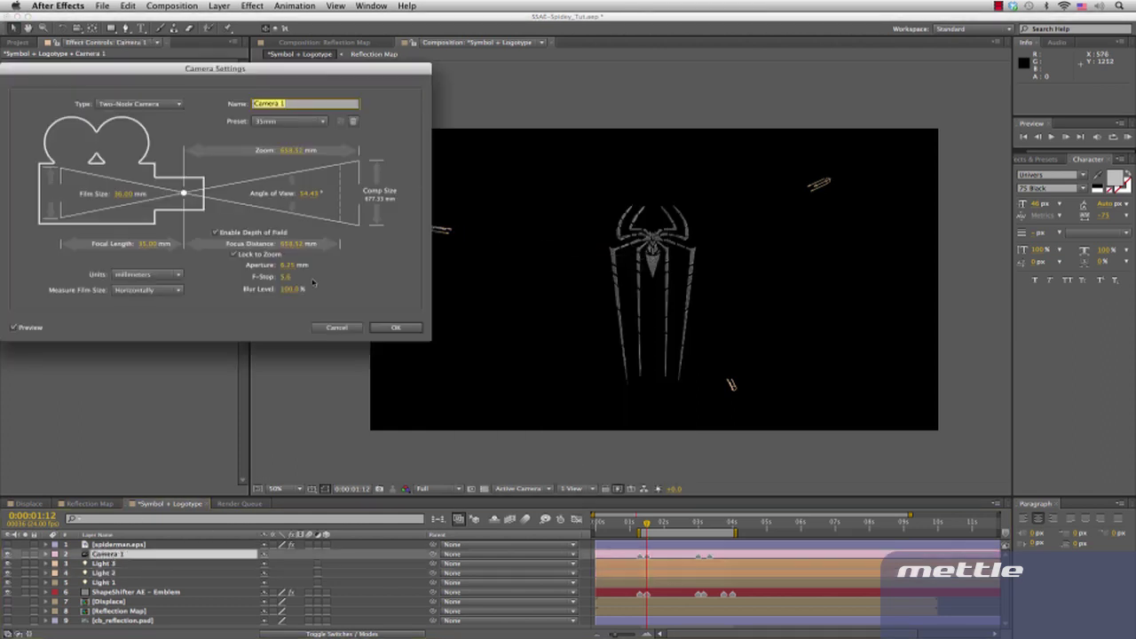
click(397, 328)
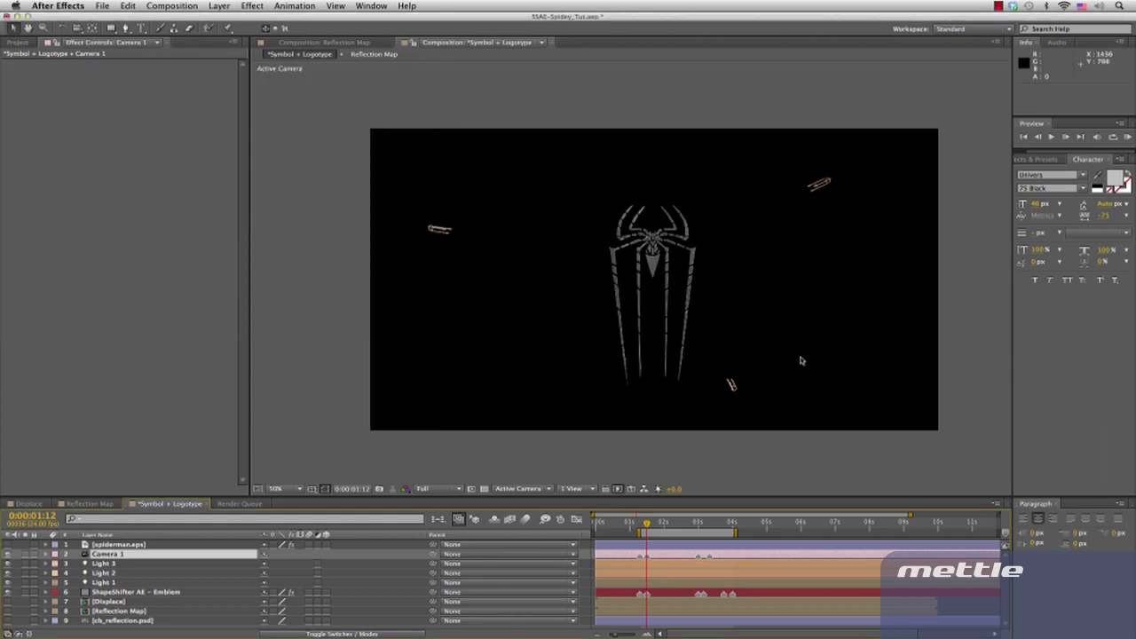
- View the scene from the Left at 25% then 50% zoom, selecting Light 1 and Light 3
click(537, 490)
click(528, 545)
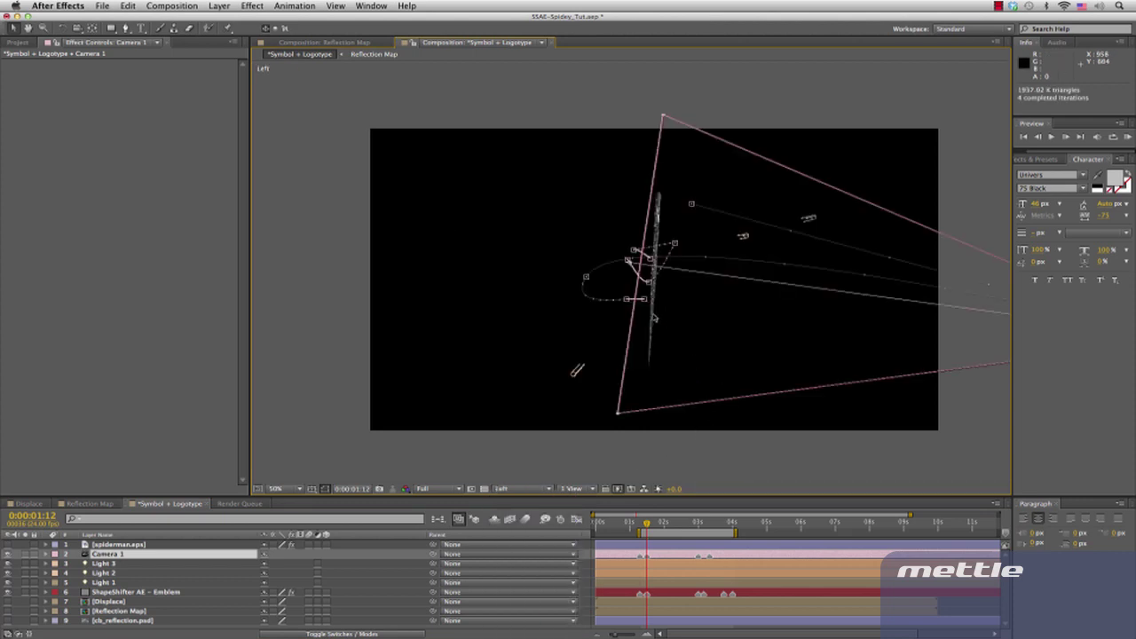
key(comma)
key(comma)
click(156, 582)
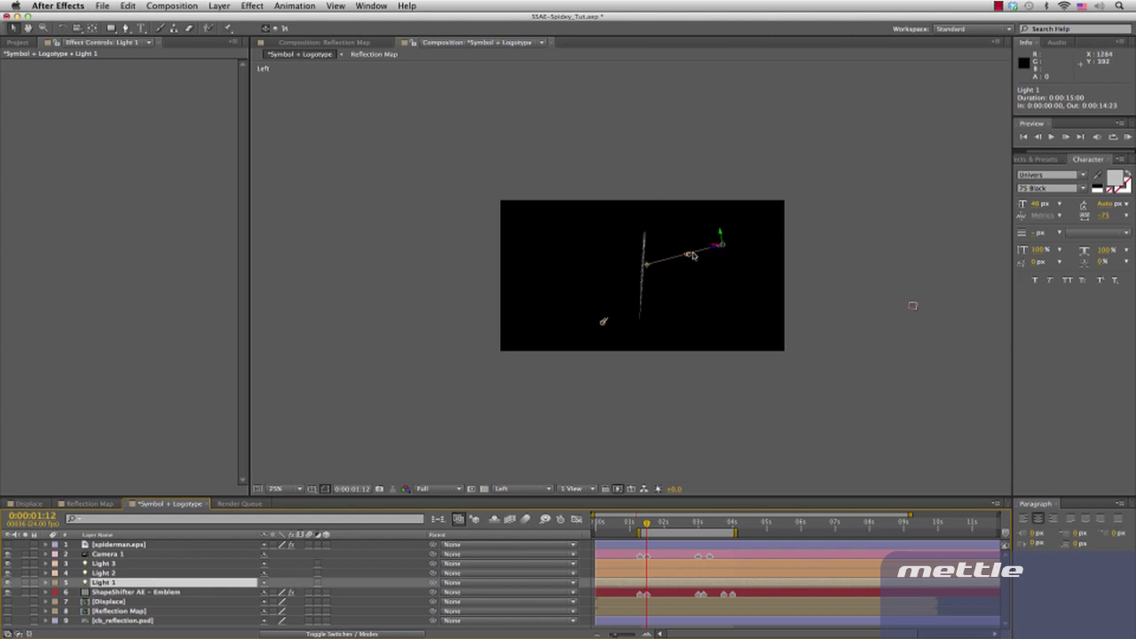
key(period)
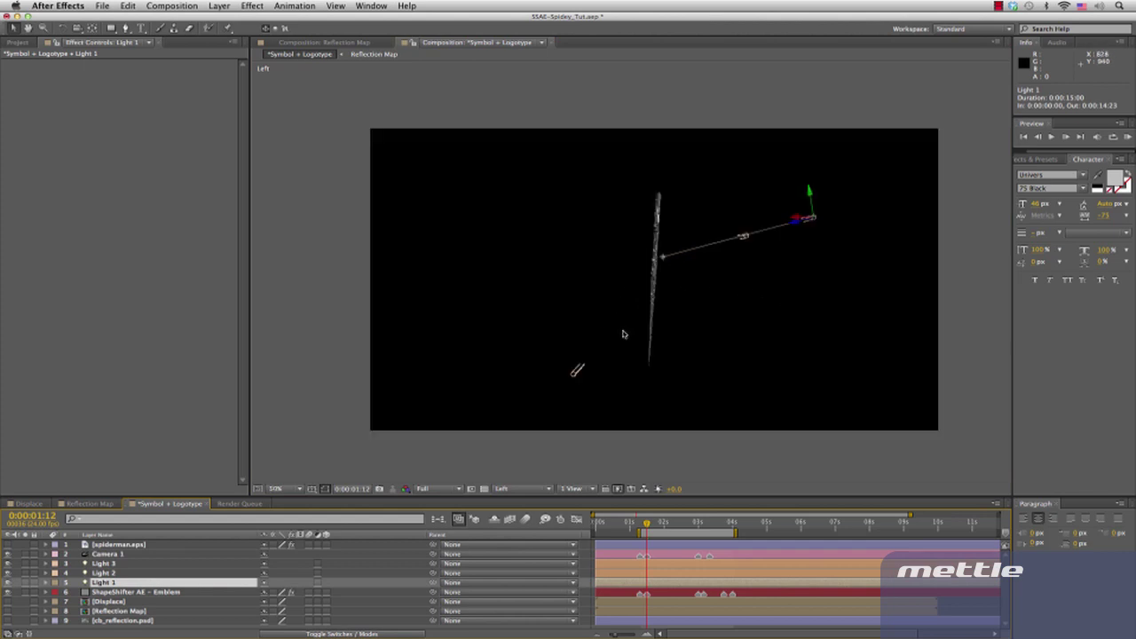
click(577, 373)
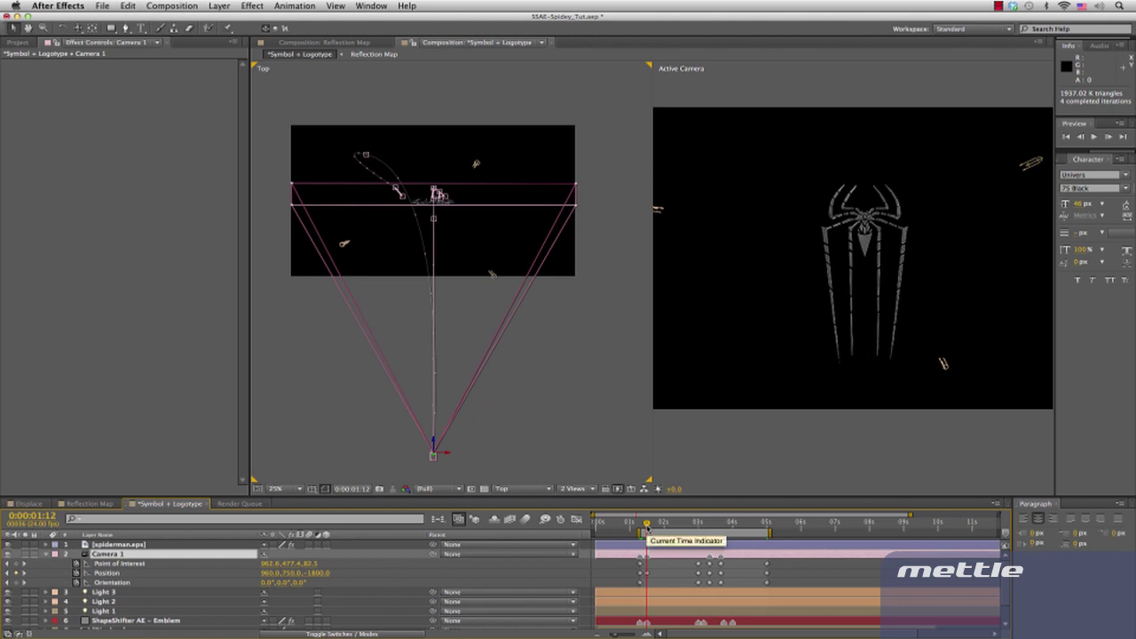
- Scrub the camera move through 1:07, 1:12, 3:08 and 3:16 to the 5-second mark
drag(646, 525, 631, 530)
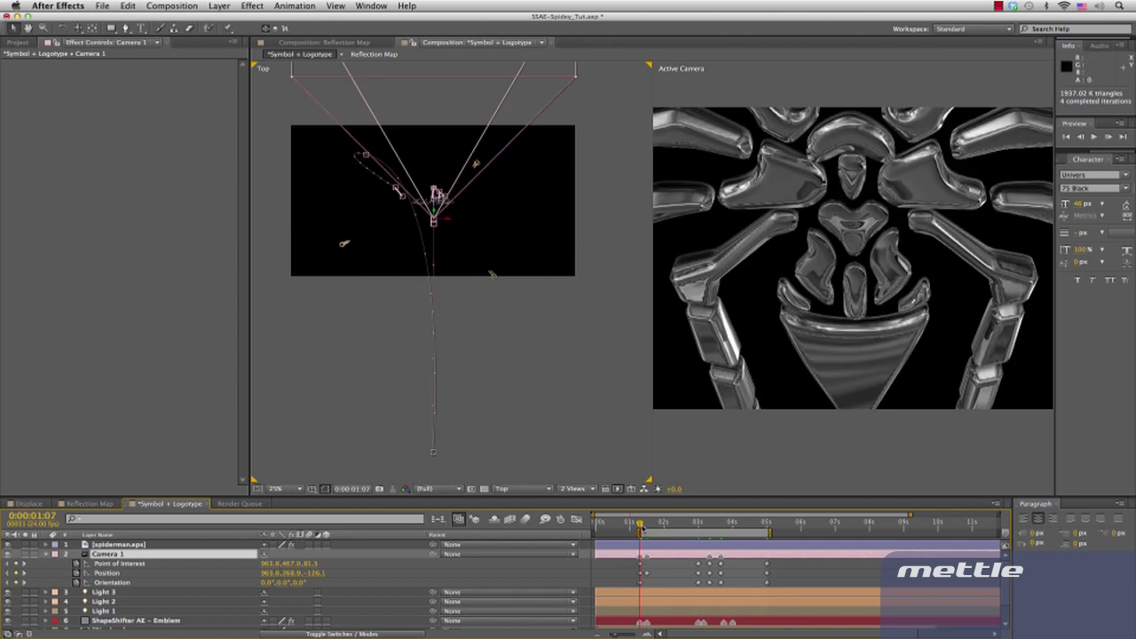
drag(640, 528, 647, 527)
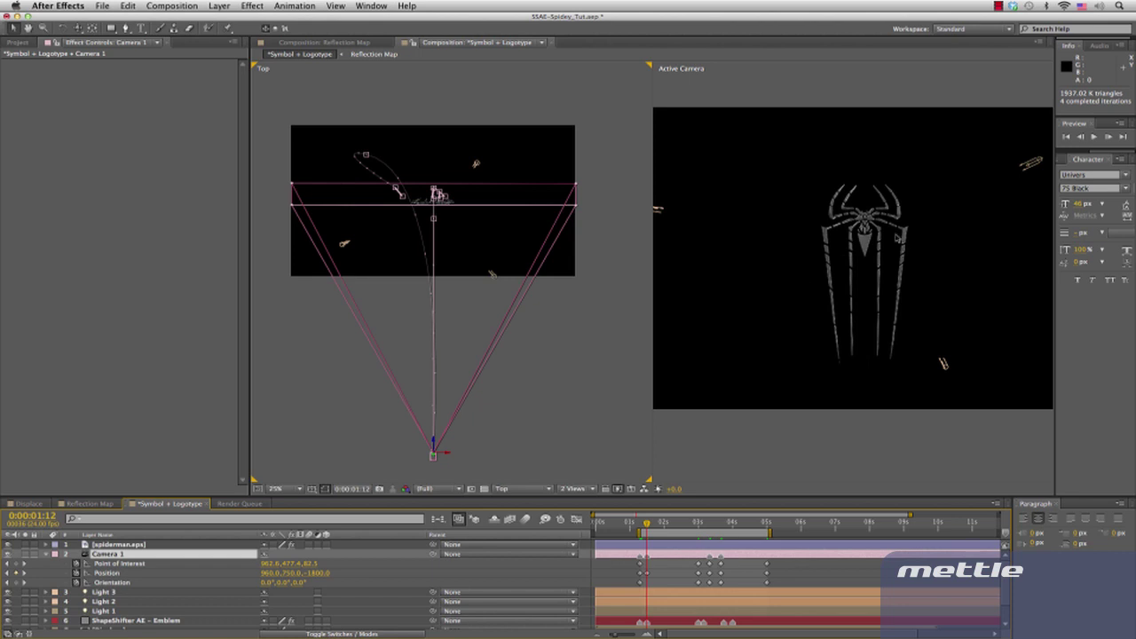
click(709, 524)
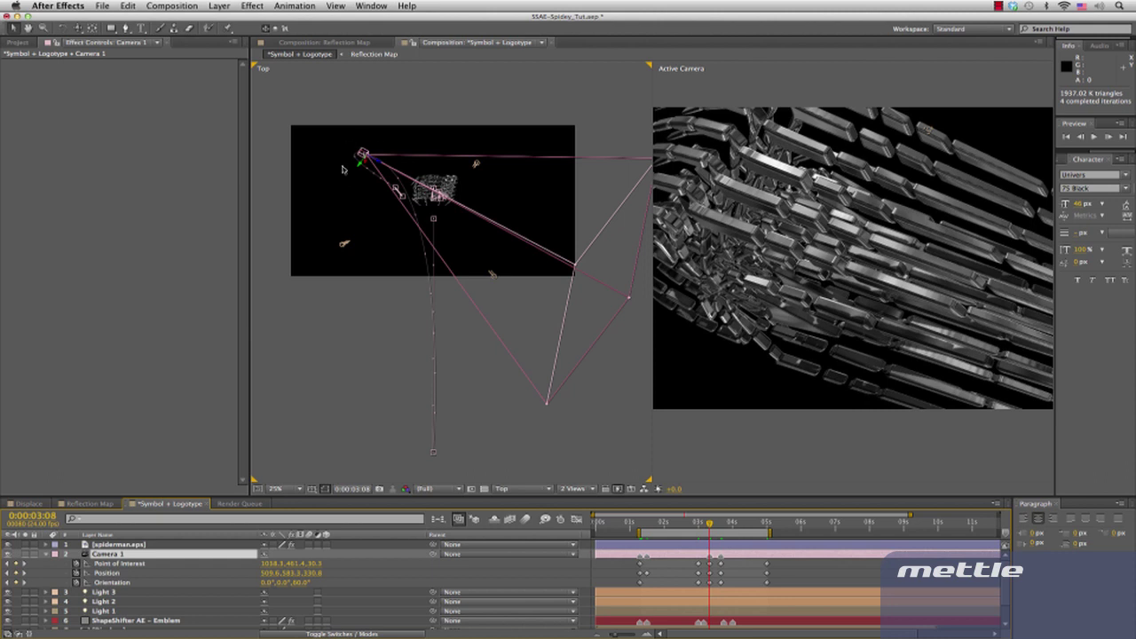
click(721, 525)
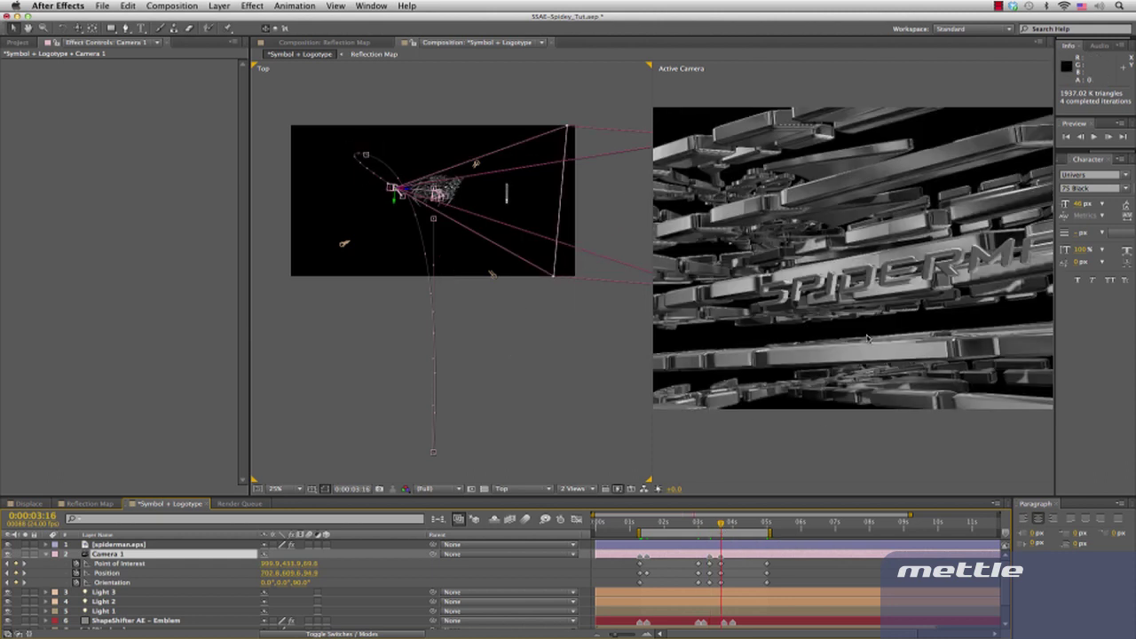
click(769, 525)
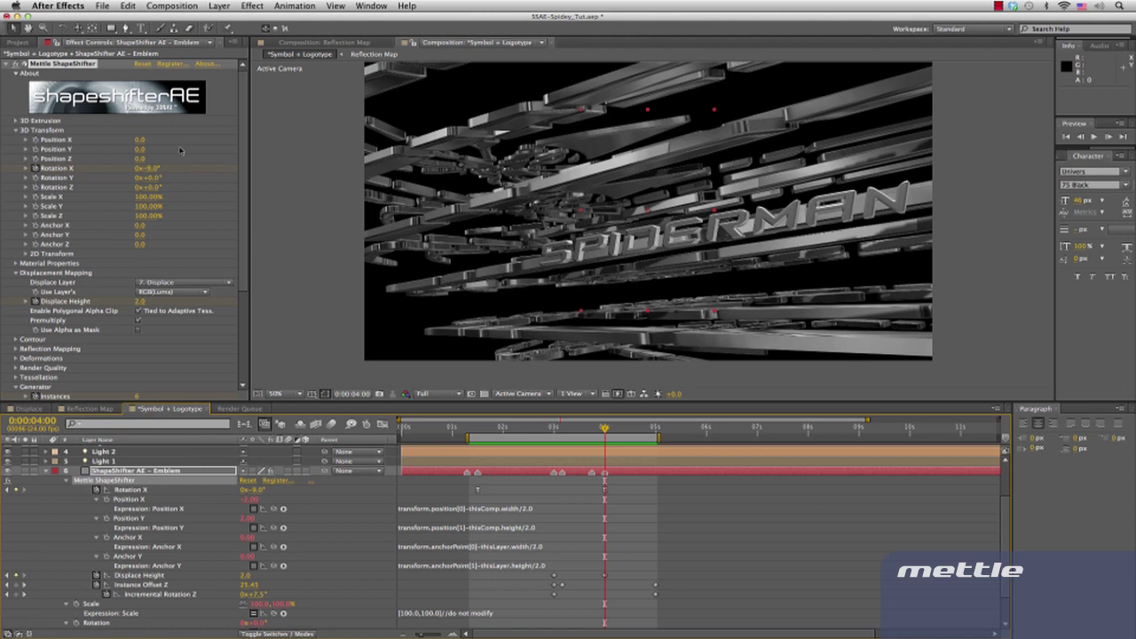
- Select the ShapeShifter AE – Emblem layer and collapse its 3D Transform and Displacement Mapping groups
click(122, 471)
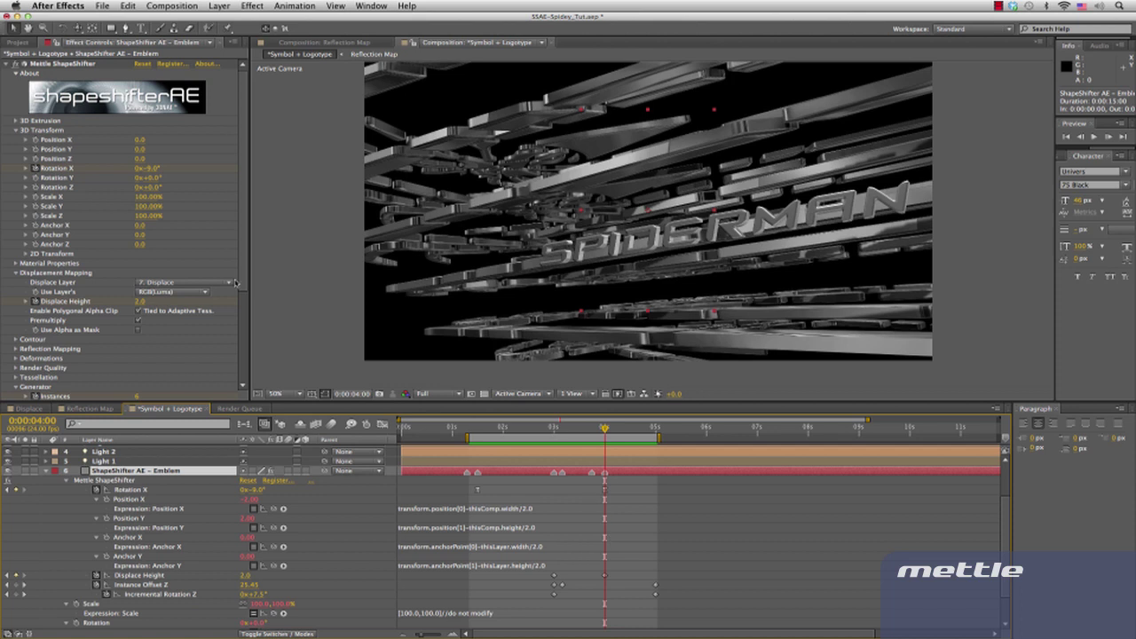
click(15, 131)
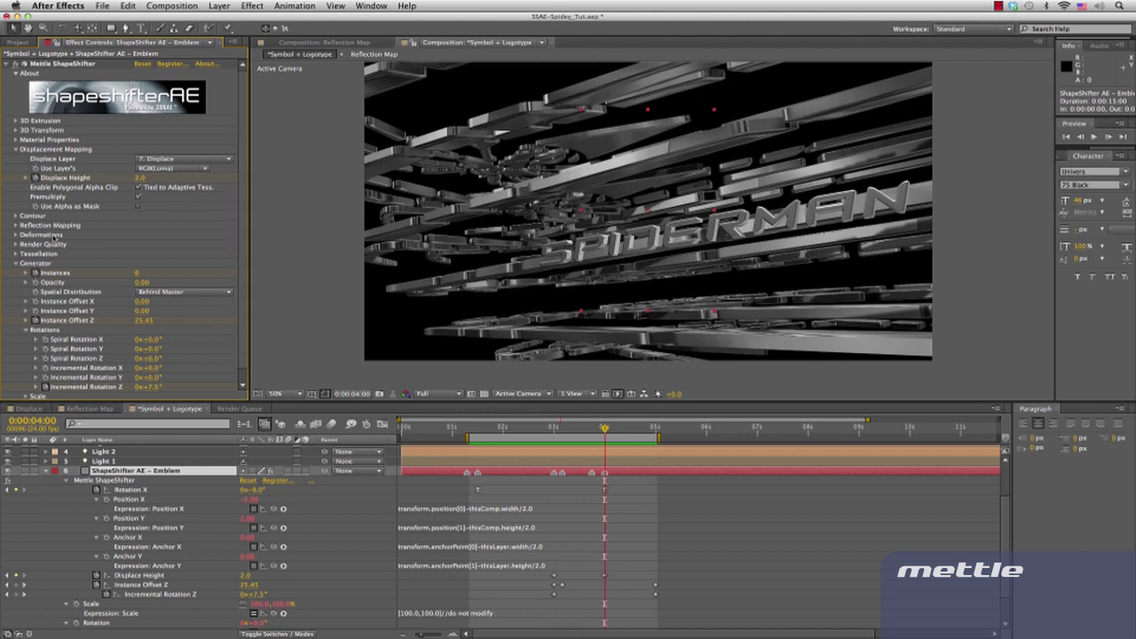
click(17, 151)
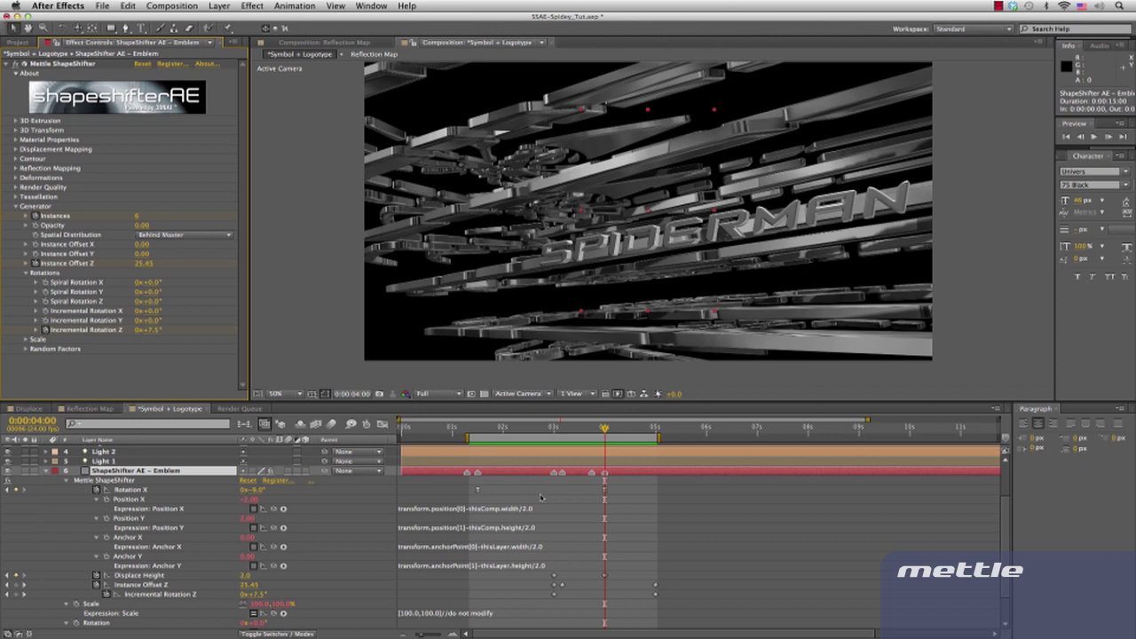
- Scrub from 3 seconds through the fourth second, watching the six emblem instances spread and rotate
click(556, 432)
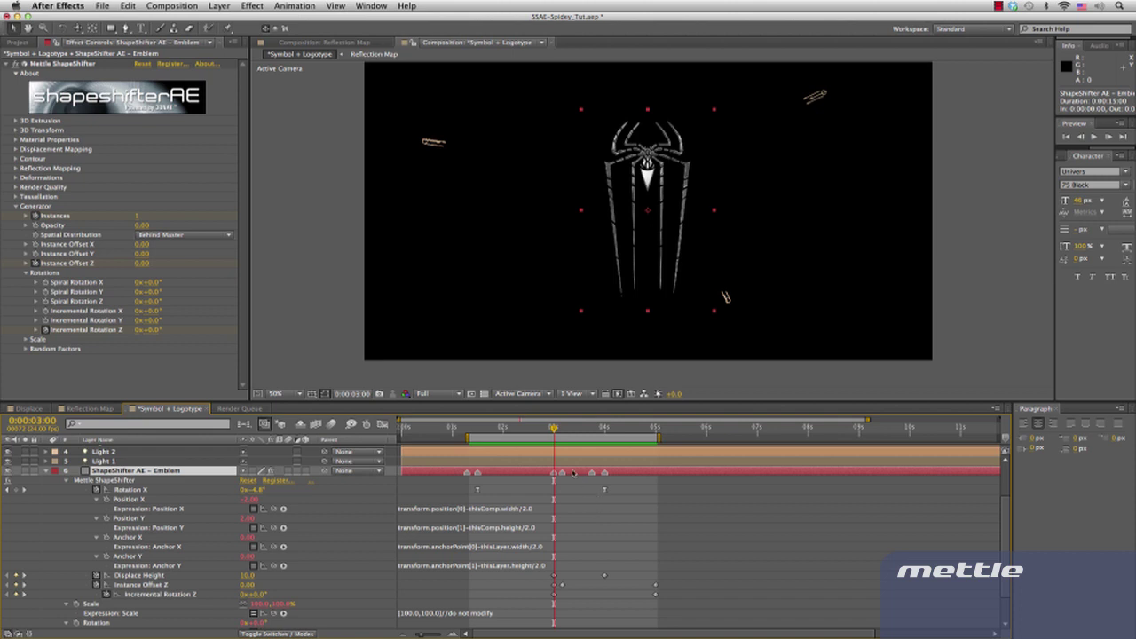
key(Page_Down)
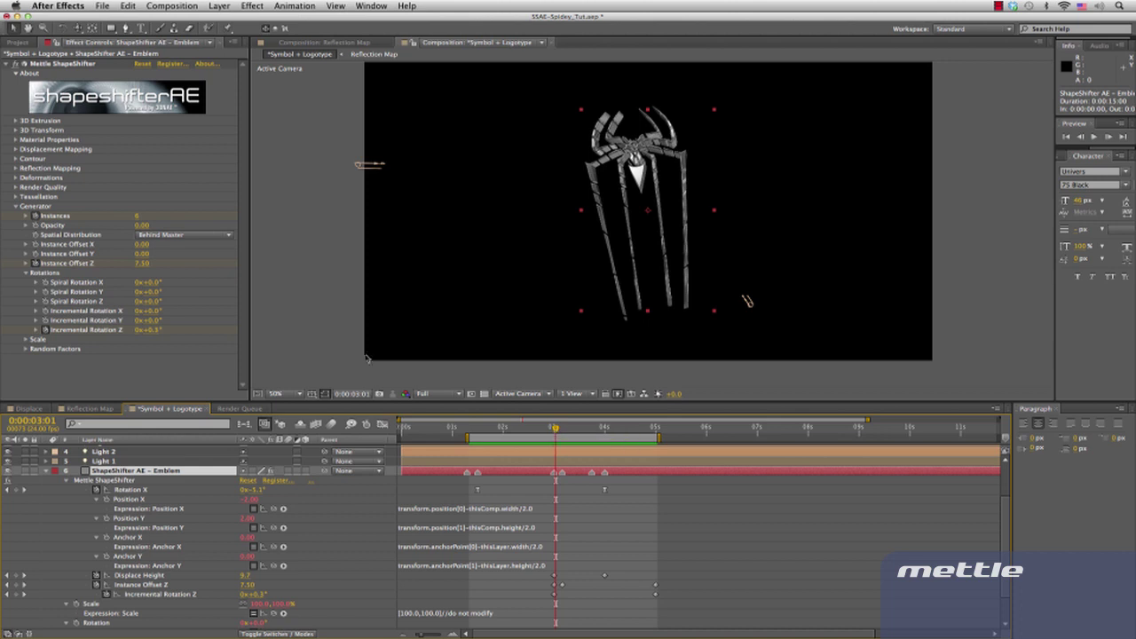
drag(555, 429, 605, 439)
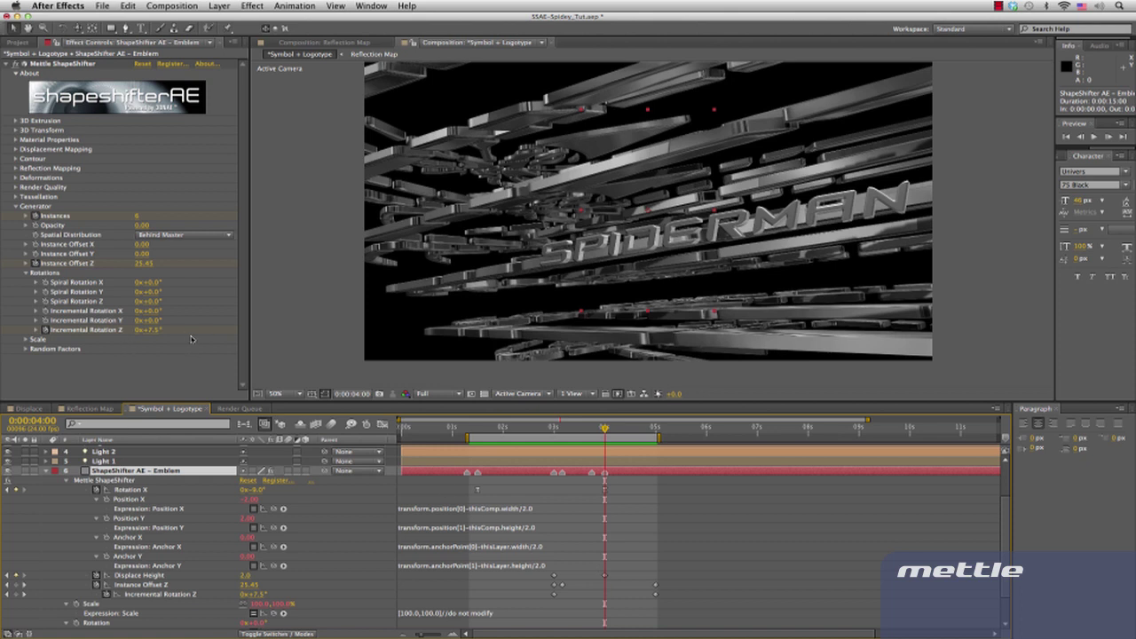
drag(606, 435, 658, 438)
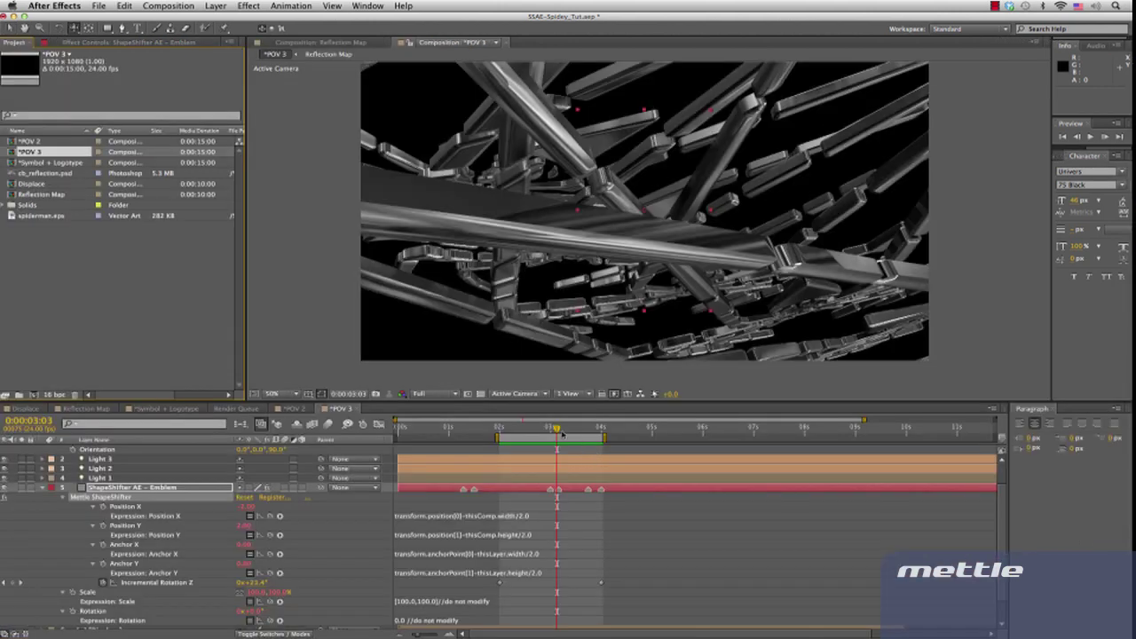
- Scrub the current-time indicator back to the 2-second mark
drag(562, 434, 496, 439)
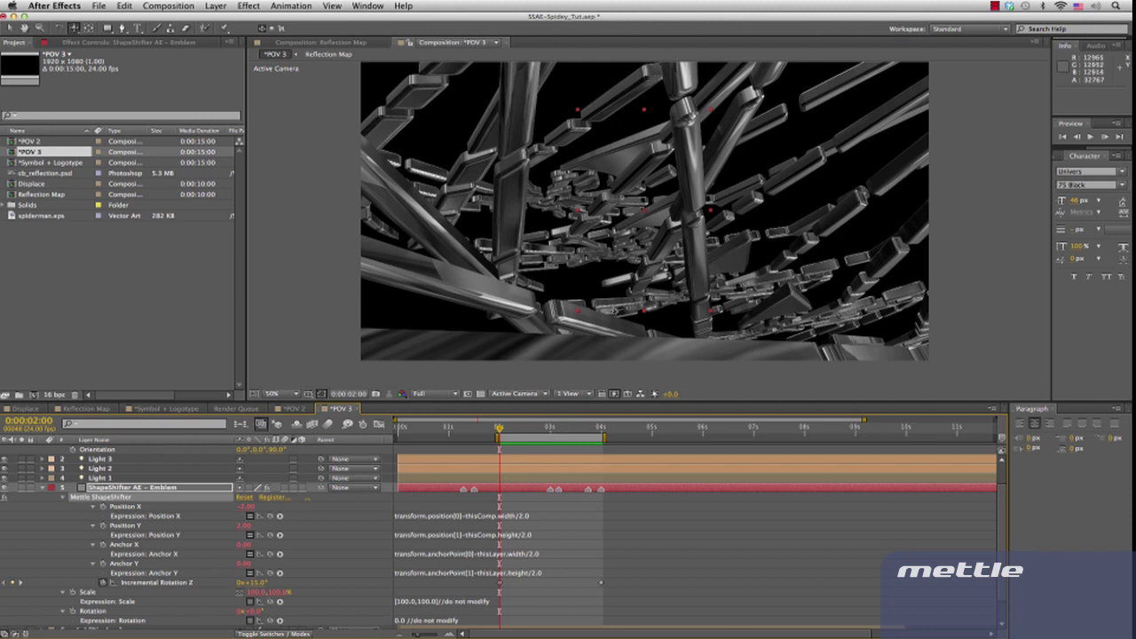
- Play back POV 3, then RAM-preview POV 2's stacked chrome slabs at Instance Offset Z 90
key(space)
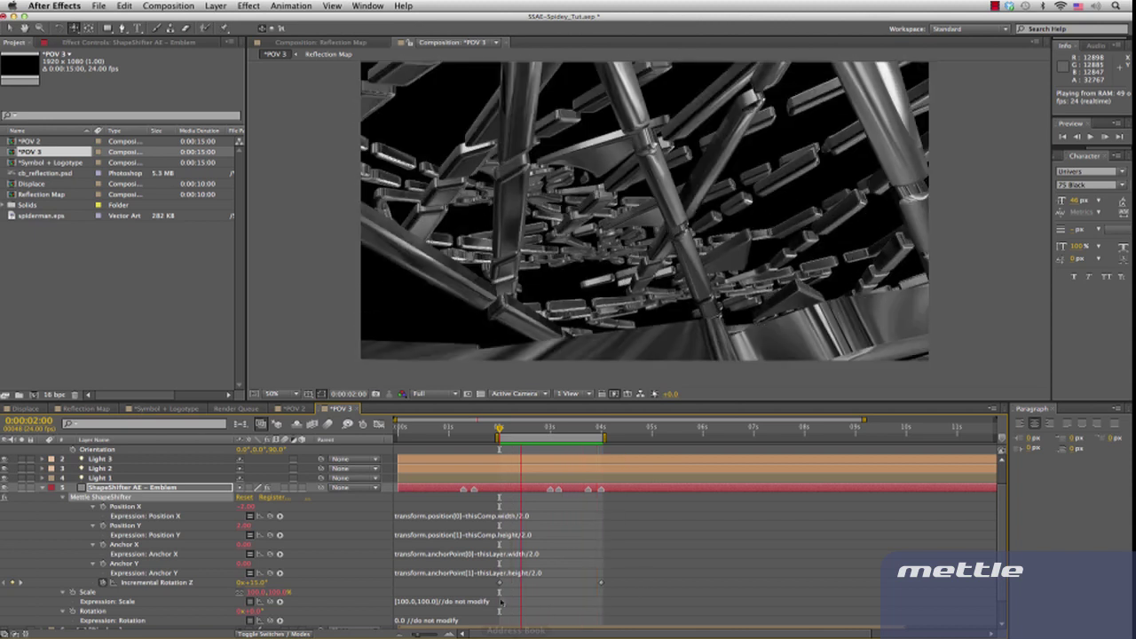
key(shift+comma)
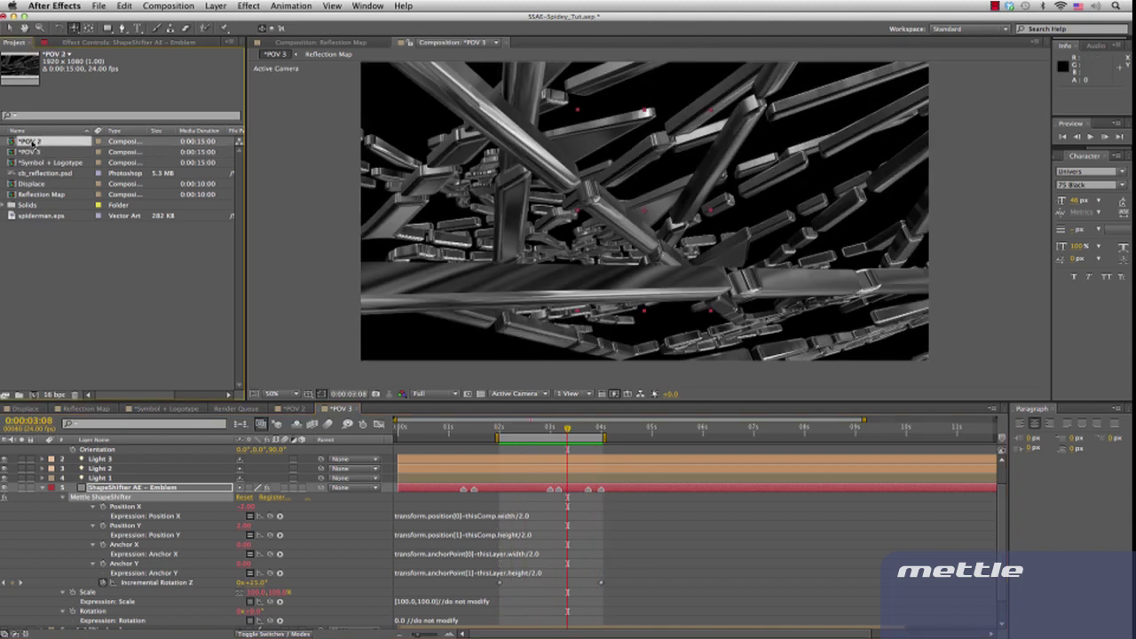
key(KP_0)
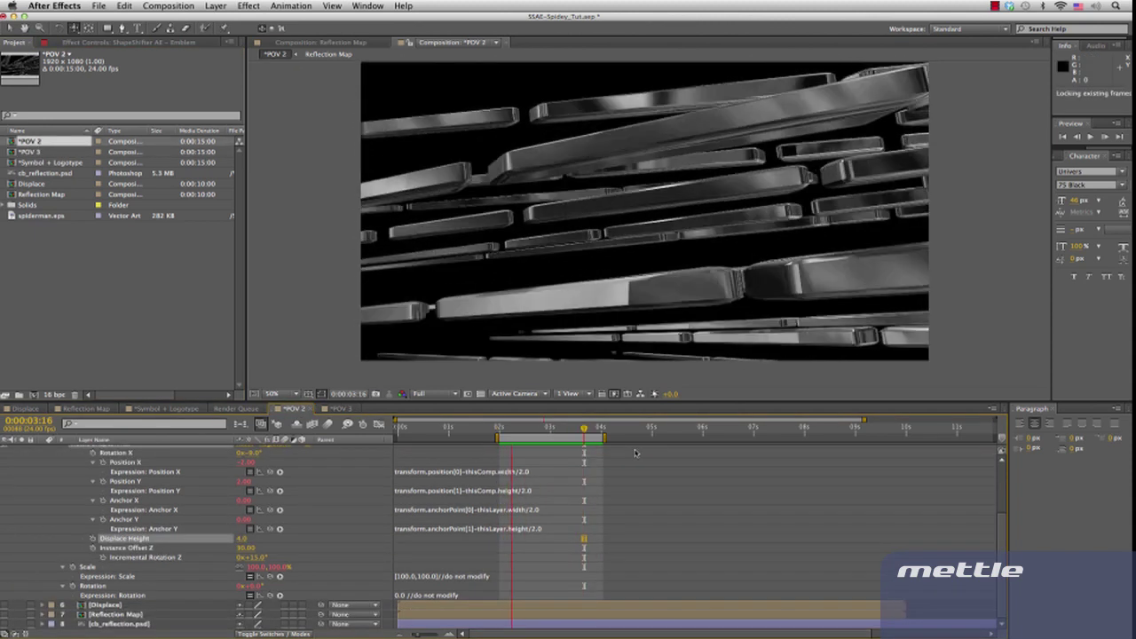